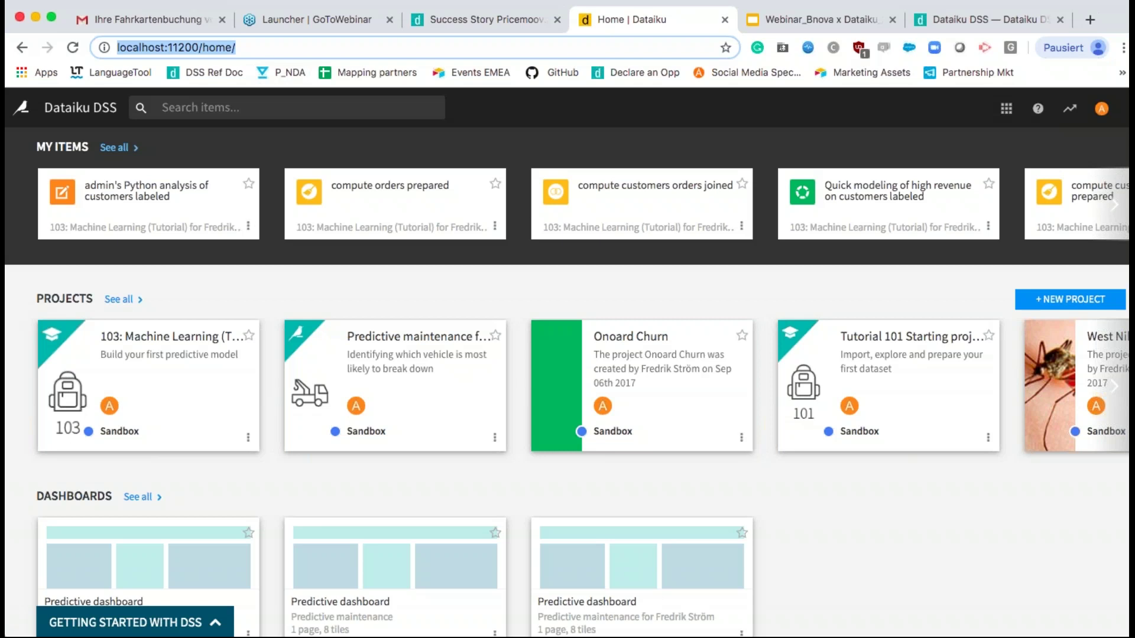
Open the 103: Machine Learning (Tutorial) project and review its summary page and the timeline of recent activity.
left_click(192, 359)
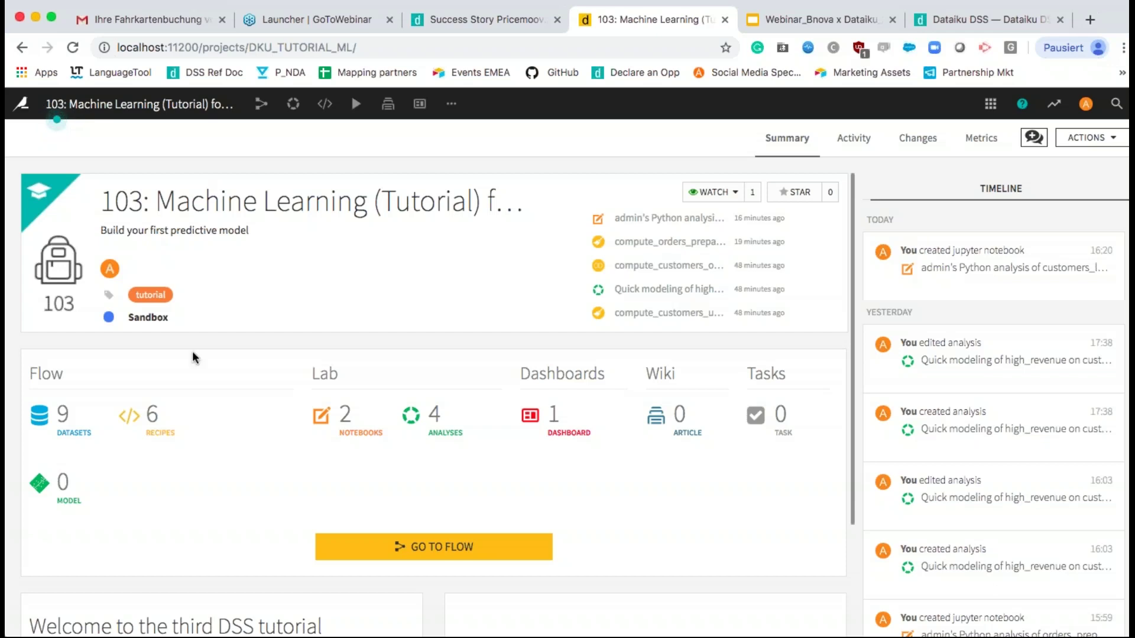
scroll(280, 439, "down", 1)
scroll(711, 474, "up", 1)
scroll(1009, 399, "down", 3)
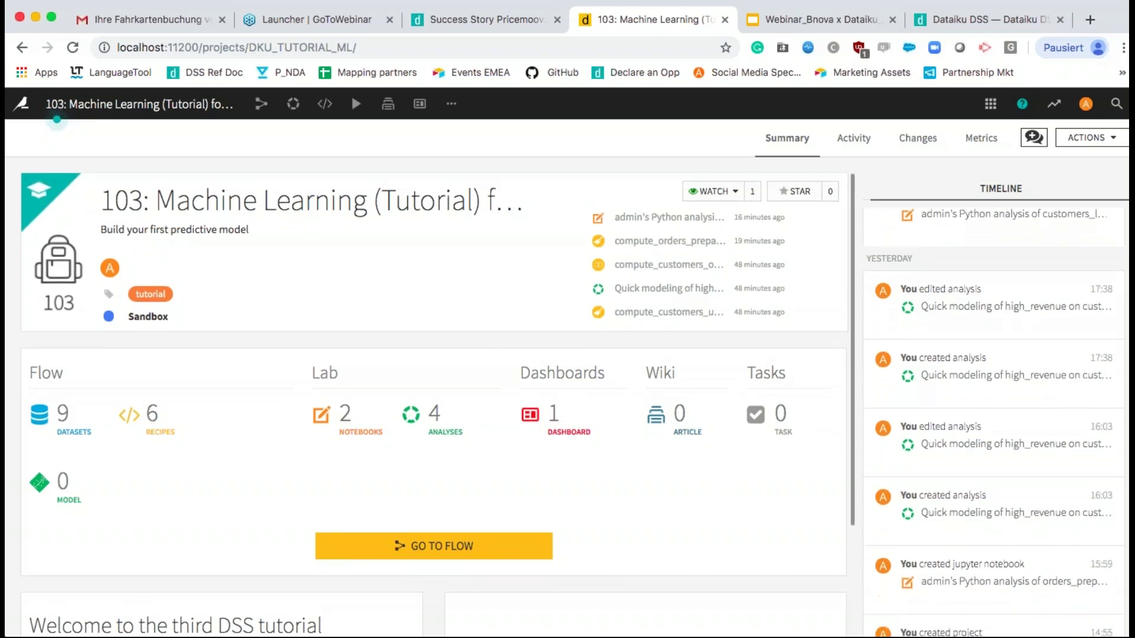
scroll(994, 420, "down", 3)
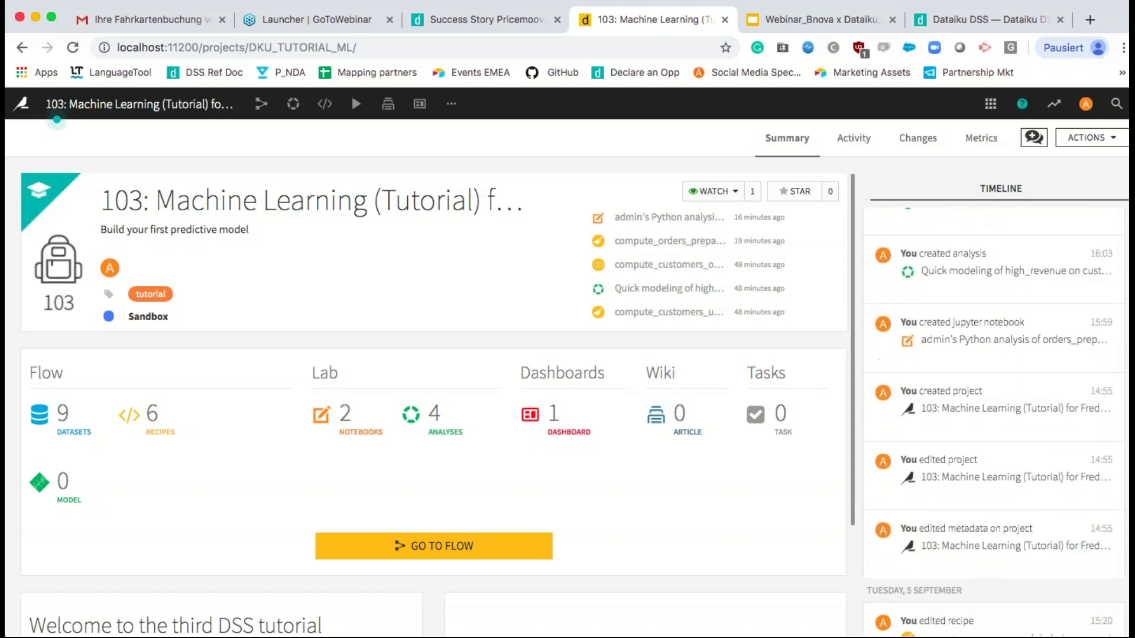
scroll(993, 421, "down", 1)
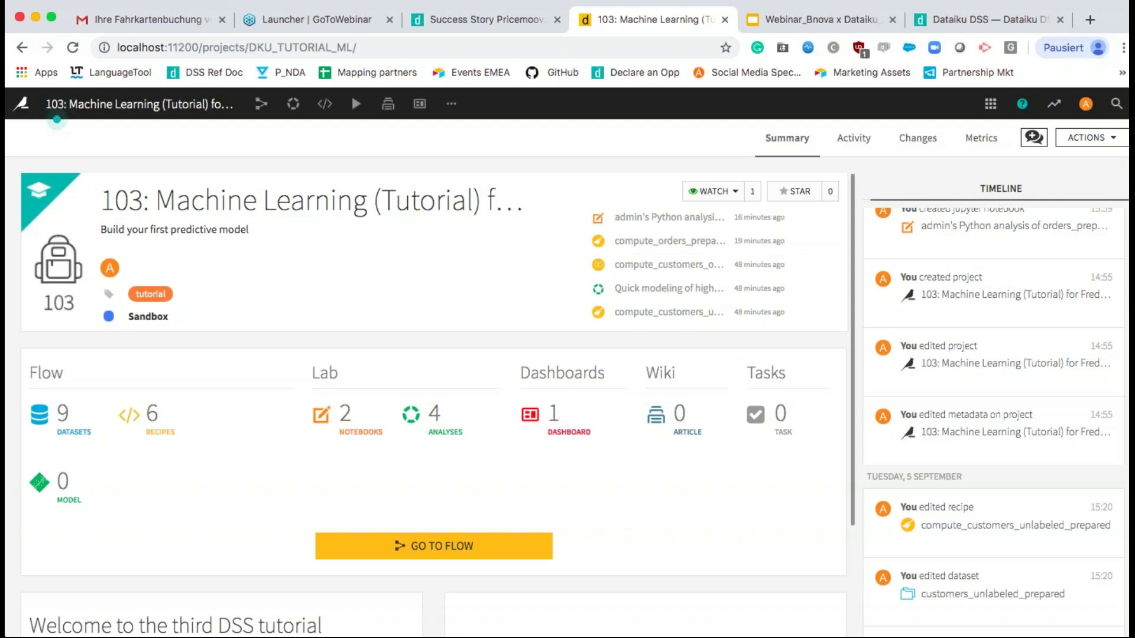
scroll(1009, 395, "up", 3)
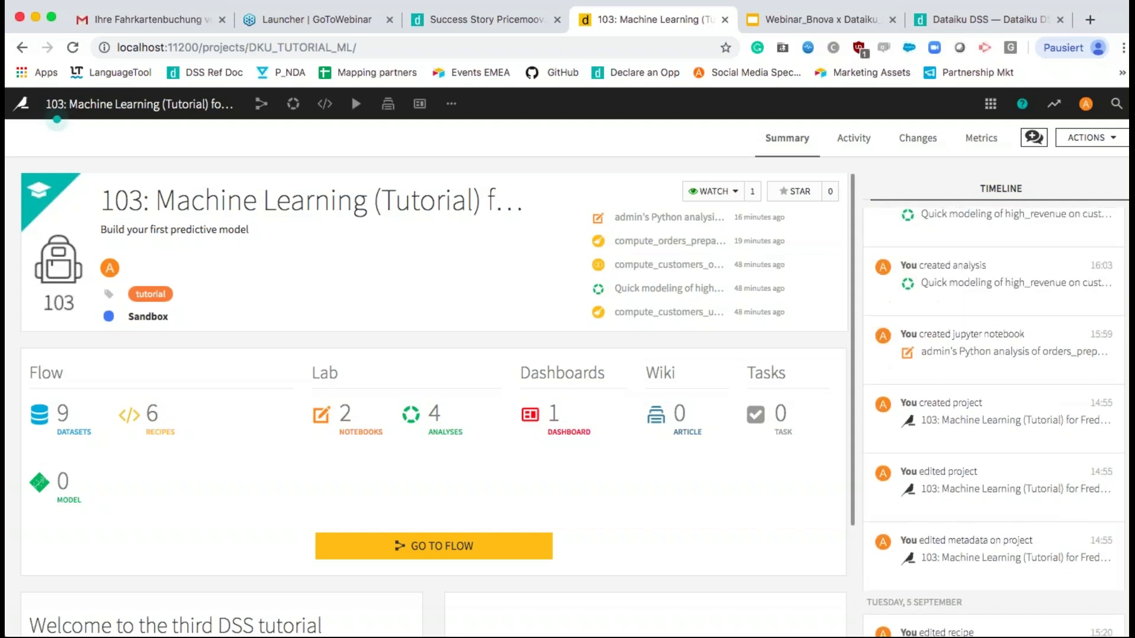
scroll(987, 378, "up", 5)
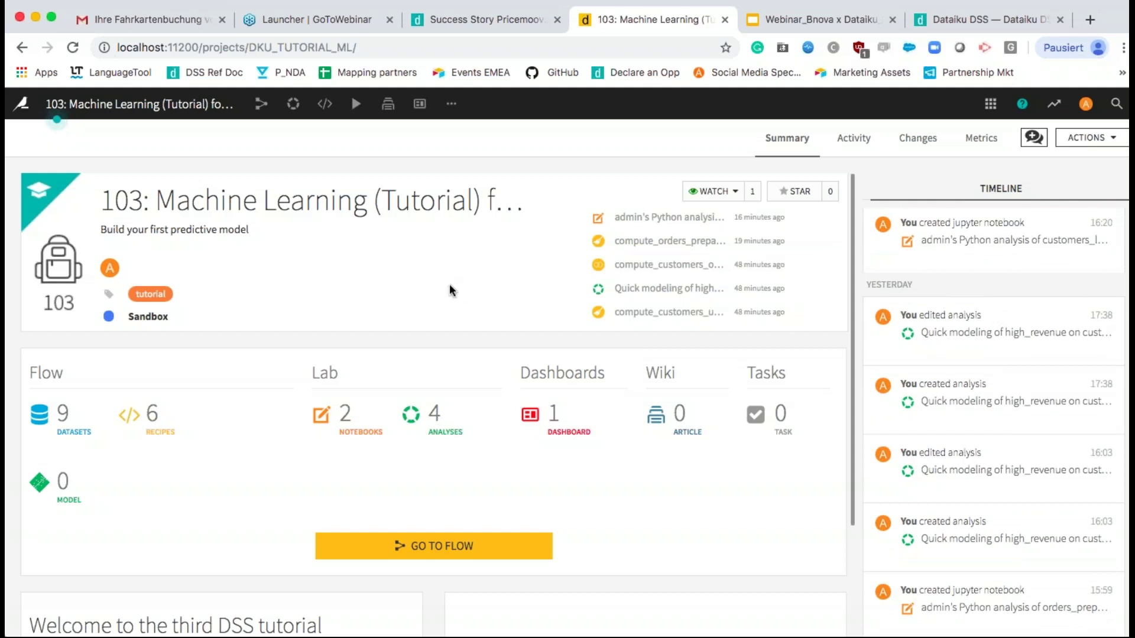
scroll(449, 289, "down", 5)
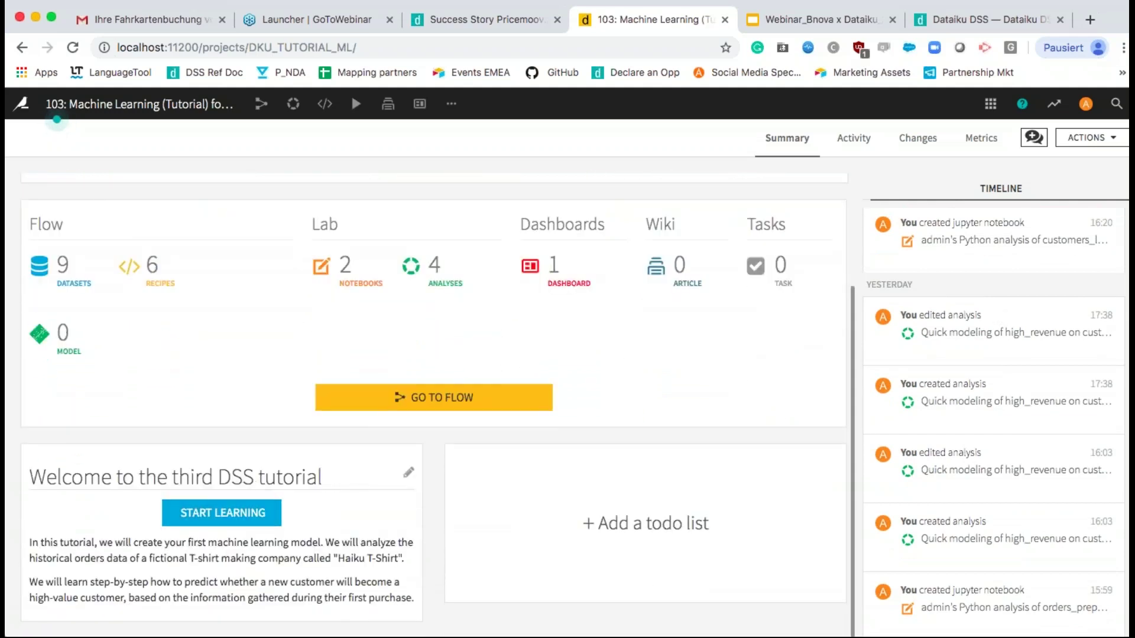
scroll(513, 286, "up", 5)
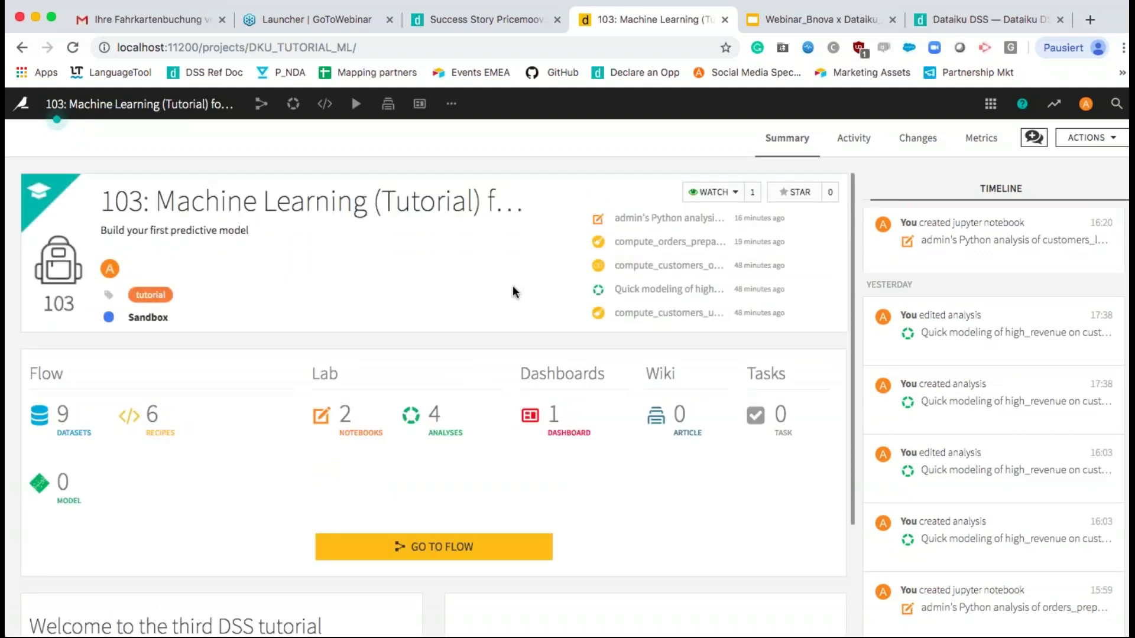
Inspect the second-newest commit in the project's change history, close its details without reverting, and return to the project summary.
left_click(921, 142)
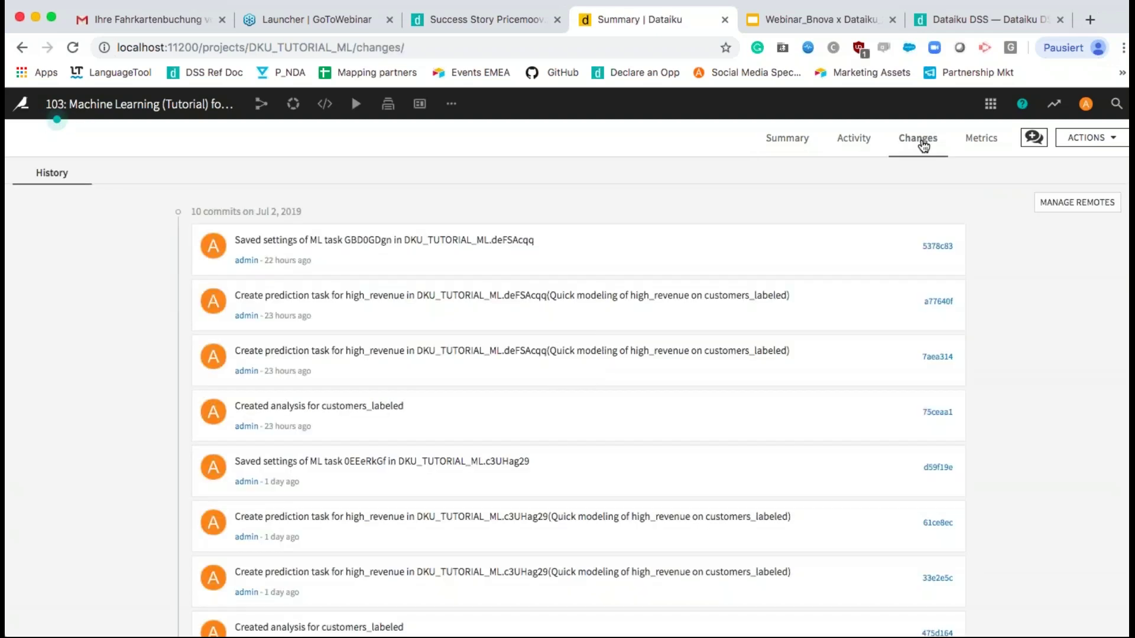
left_click(473, 300)
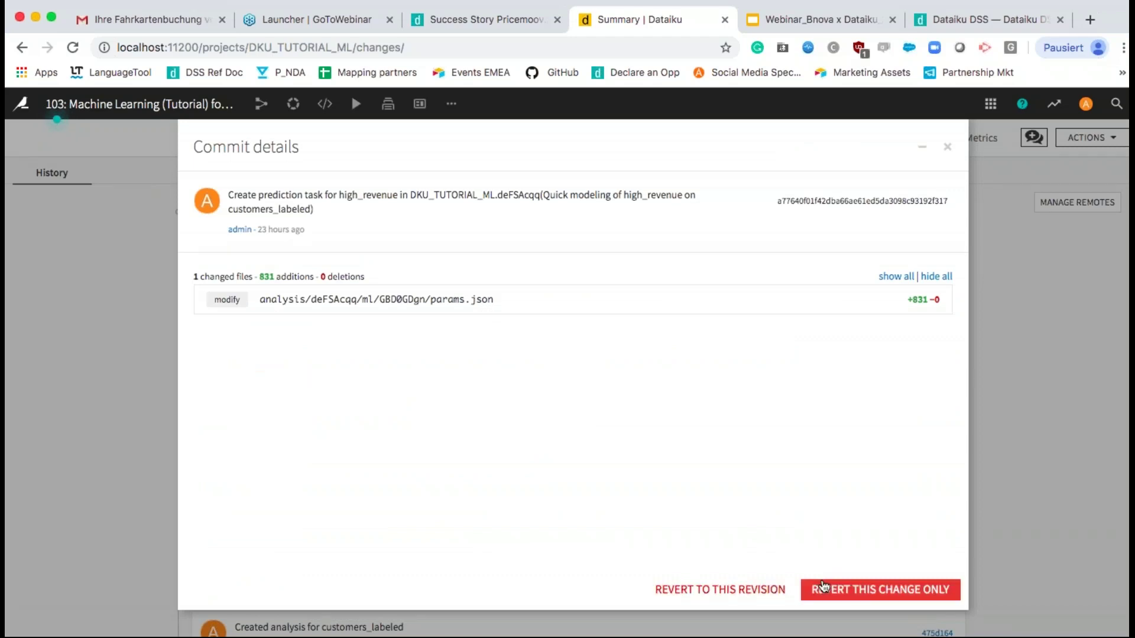
left_click(947, 148)
left_click(56, 119)
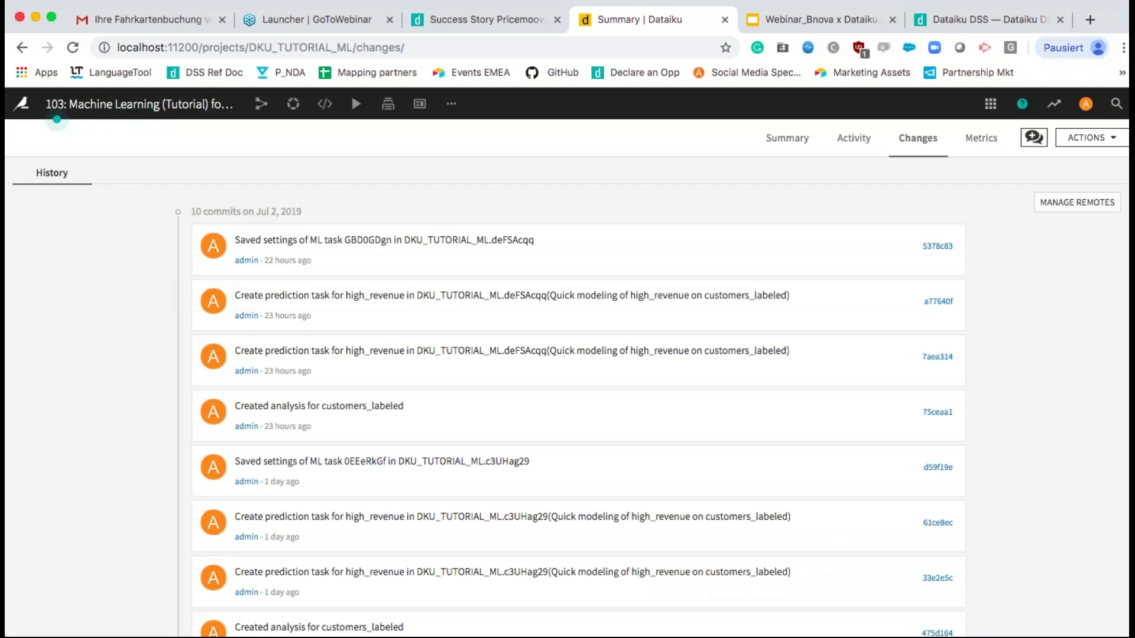
left_click(136, 112)
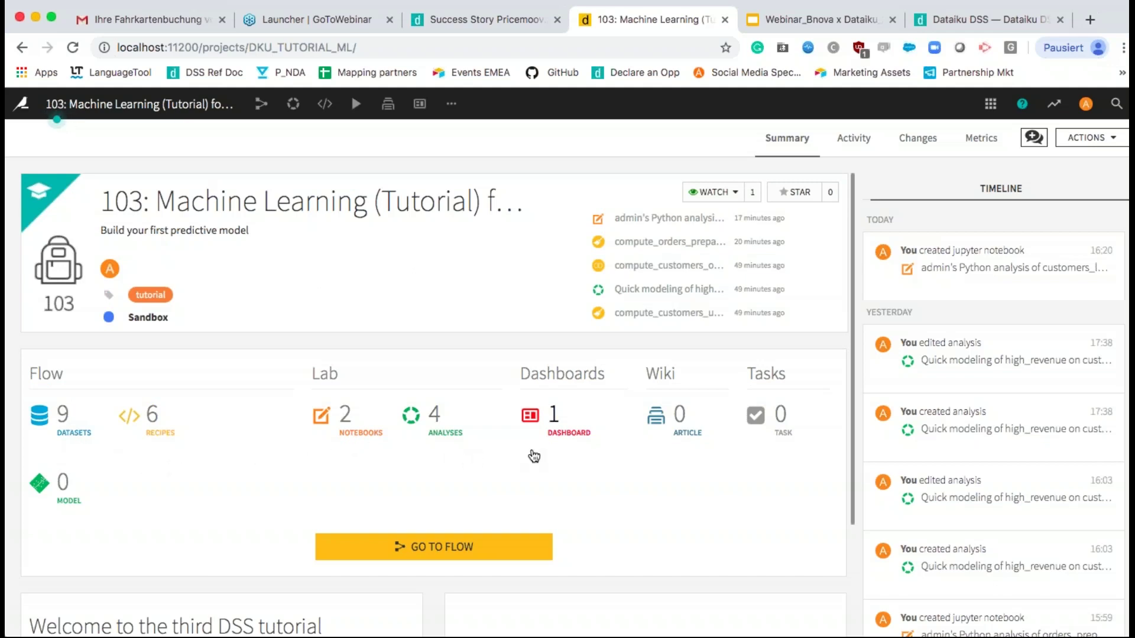
Go to the project's flow and open the compute_orders_prepared recipe between orders and orders_prepared.
left_click(457, 555)
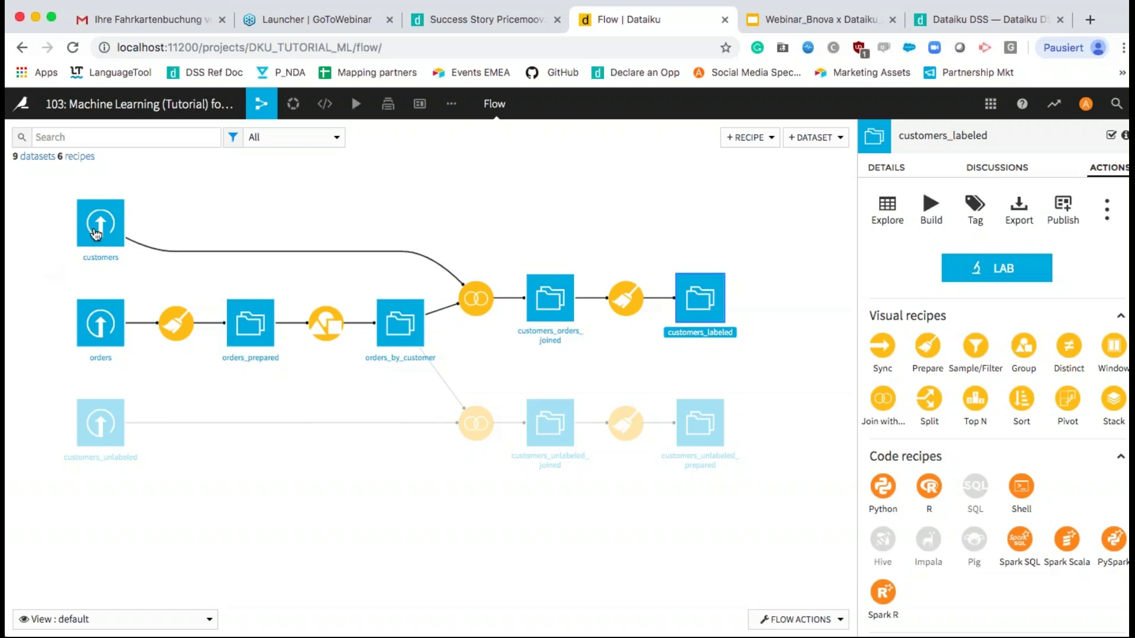
mouse_move(95, 235)
mouse_move(173, 322)
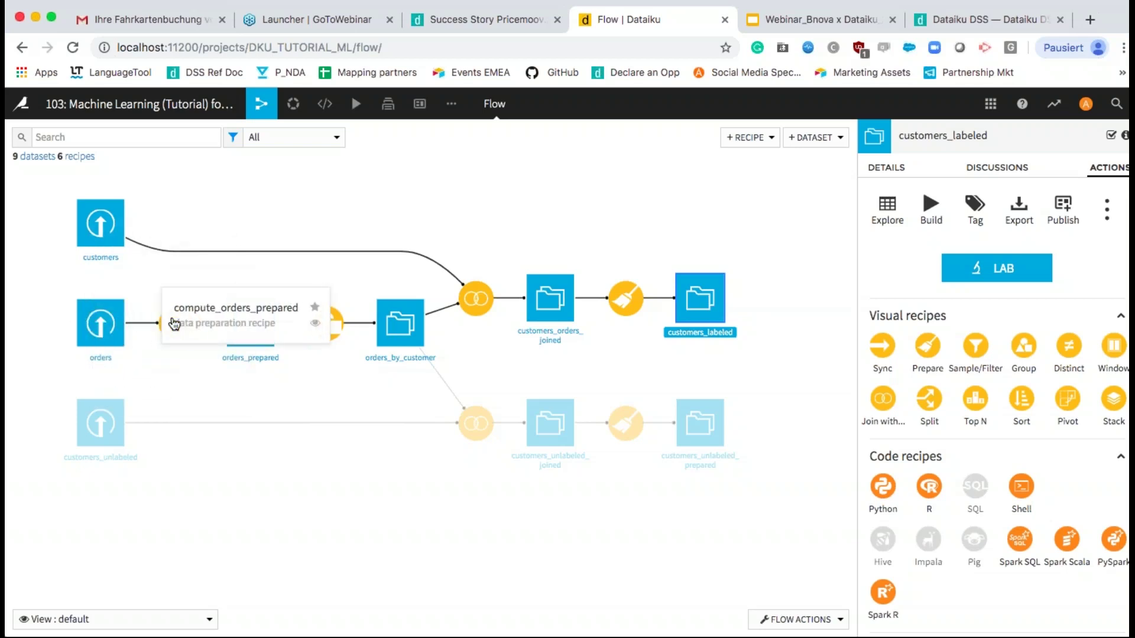
left_click(174, 322)
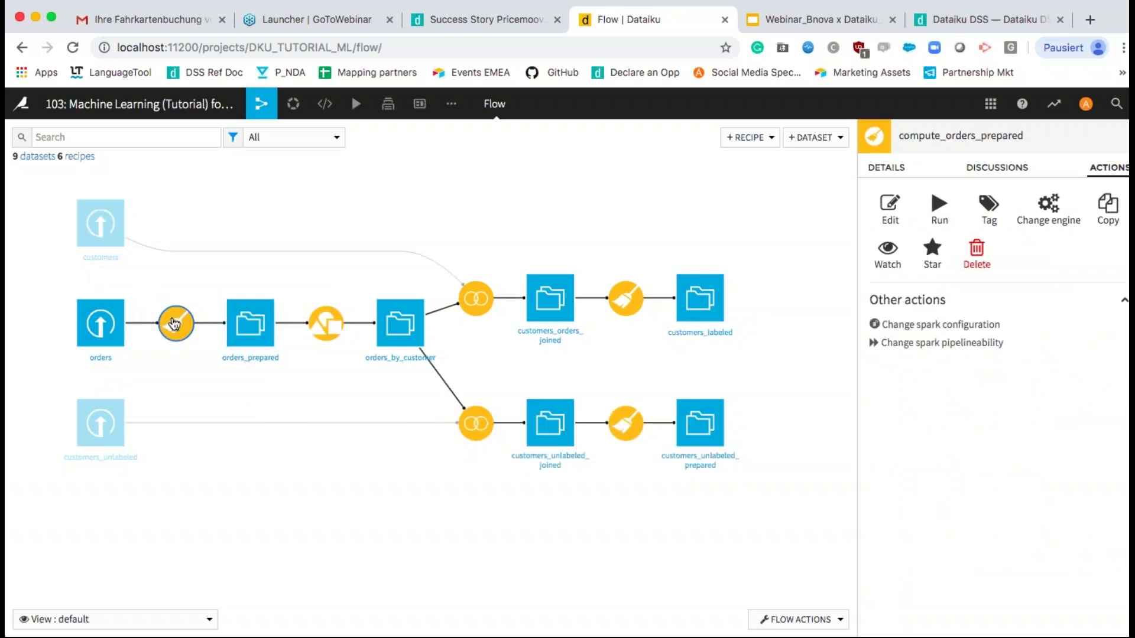
double_click(173, 322)
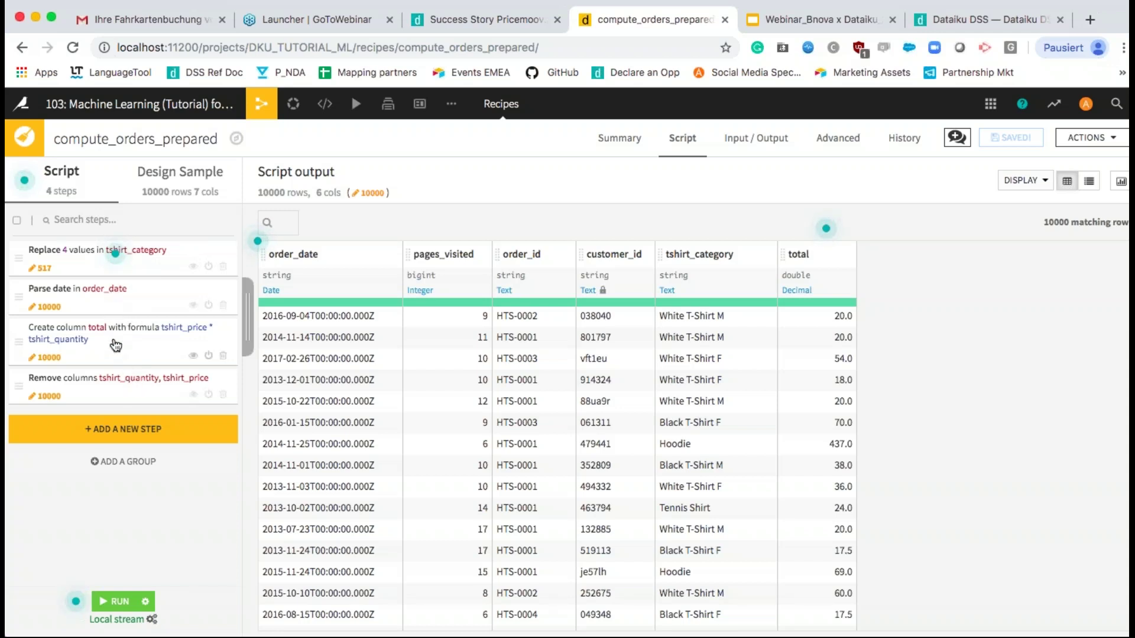
Browse the Data cleansing and Geography processors available for a new recipe step, read the Geocode description, and close the library without adding one.
left_click(125, 432)
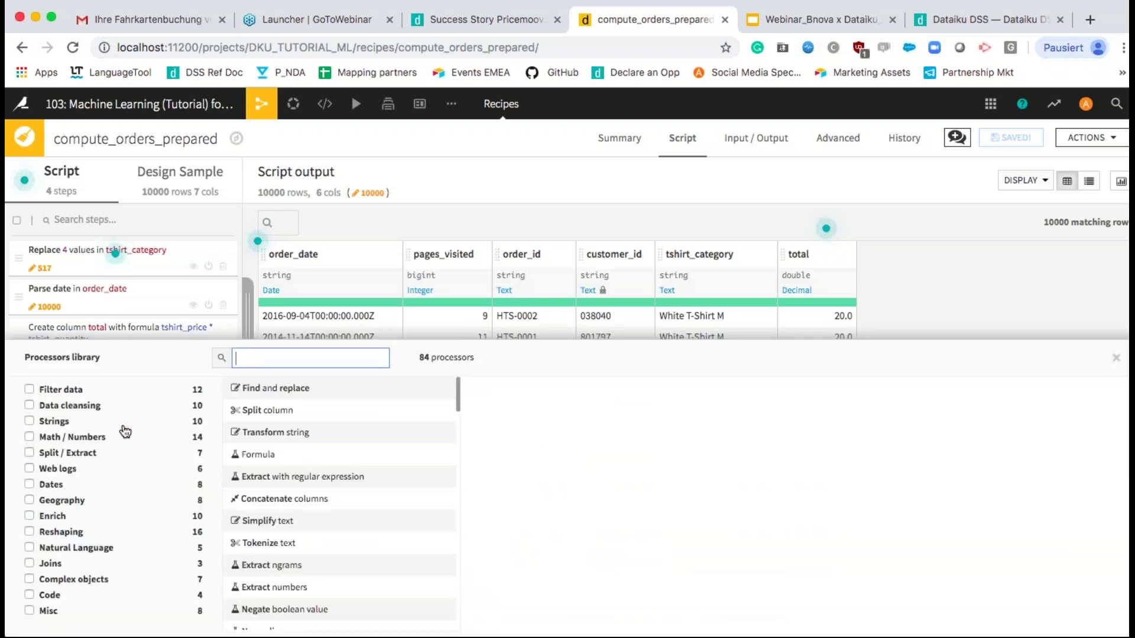
left_click(95, 408)
mouse_move(273, 409)
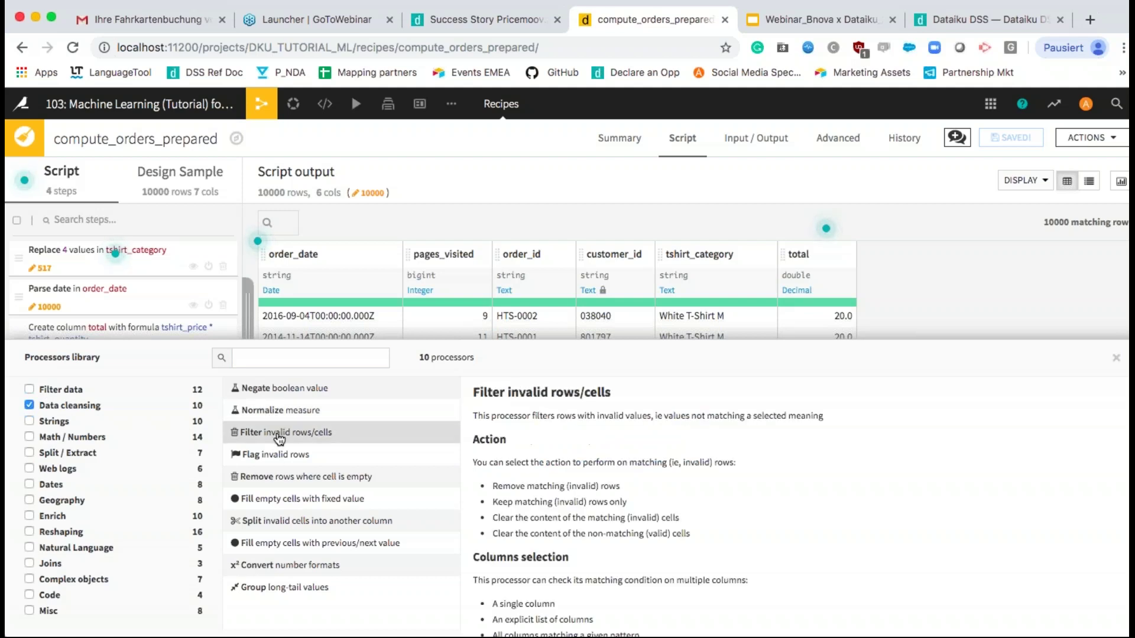
left_click(123, 501)
mouse_move(305, 395)
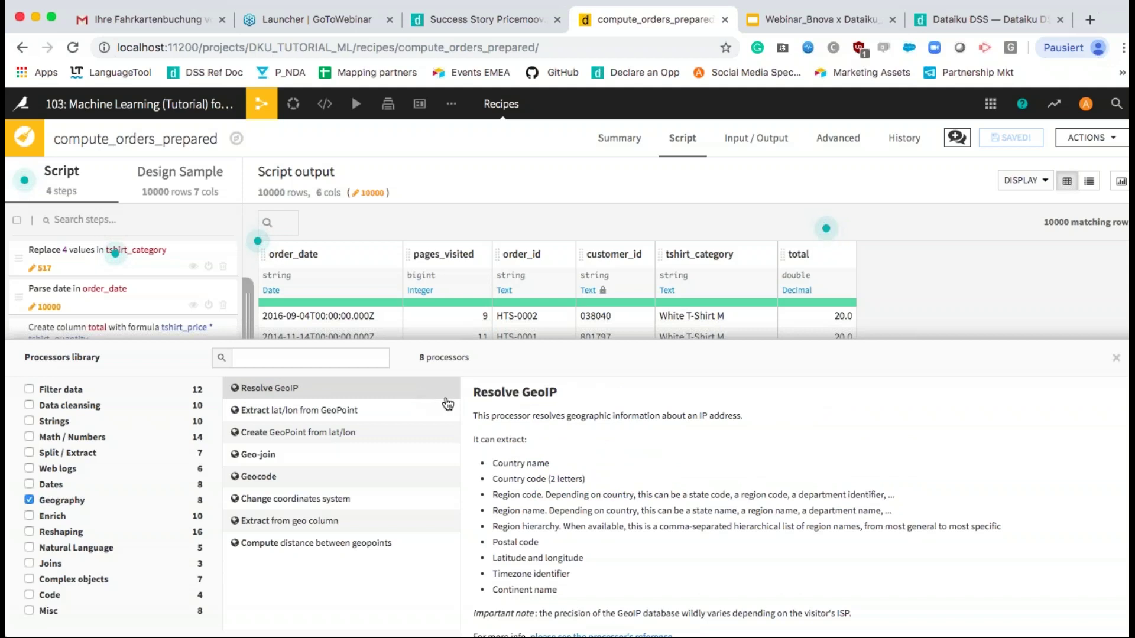
left_click_drag(508, 558, 562, 558)
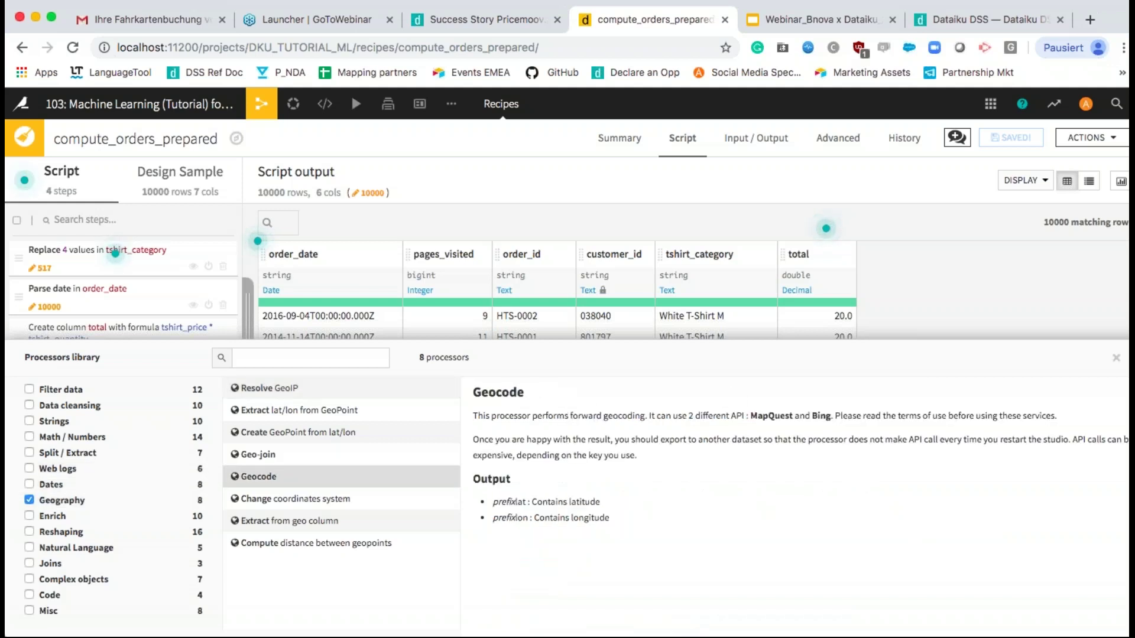
left_click(1118, 359)
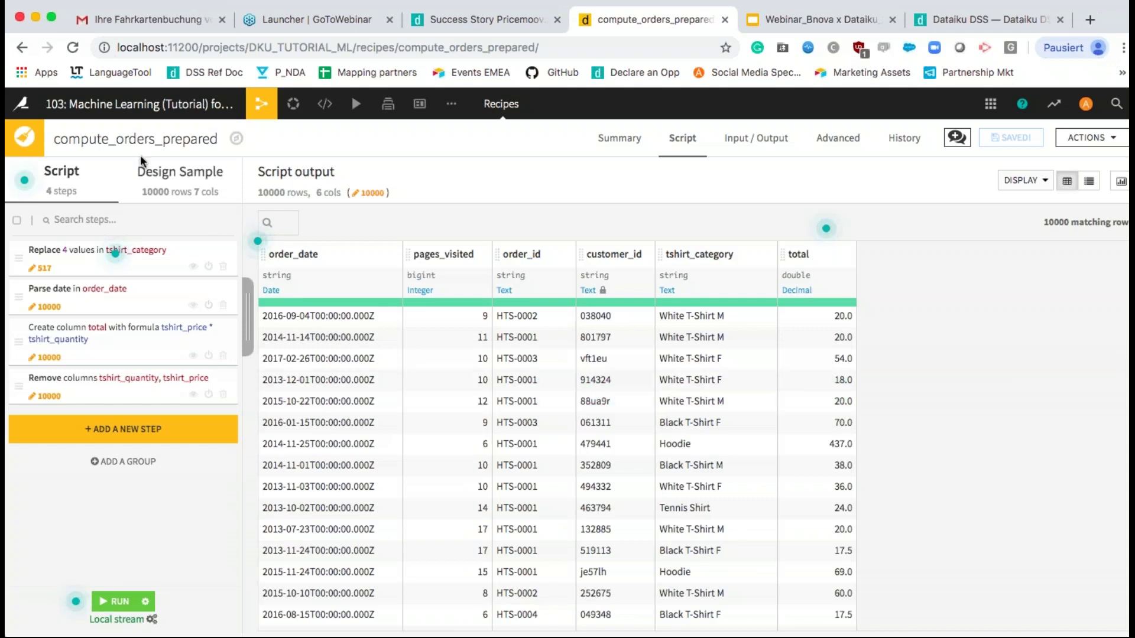
Return to the flow and trace the customers dataset through the join to the customers_labeled dataset.
mouse_move(260, 104)
left_click(260, 133)
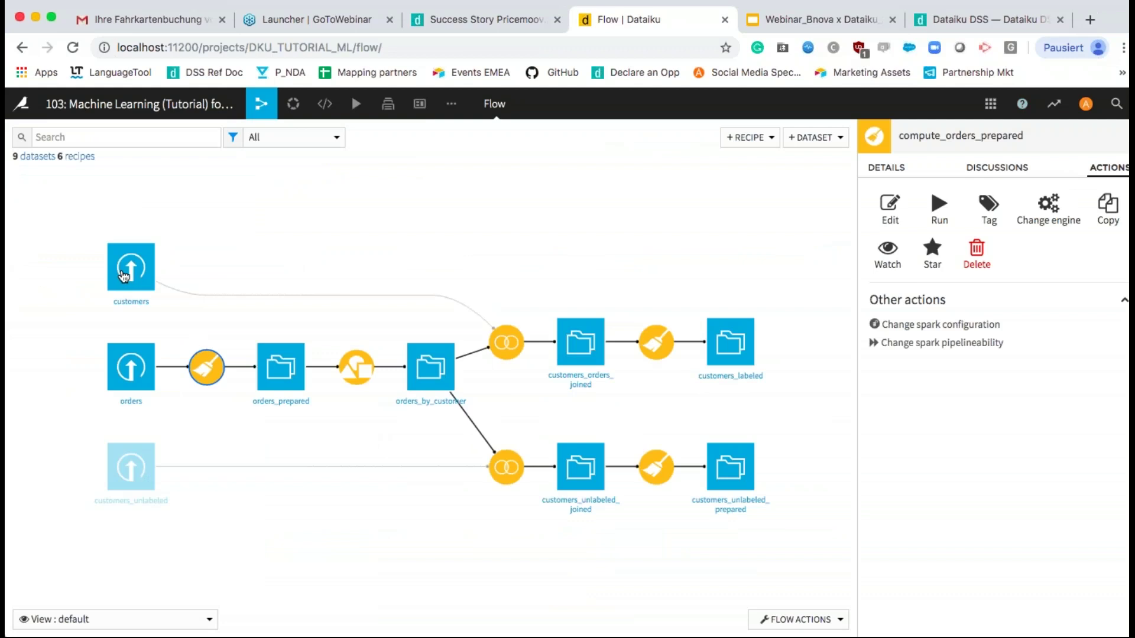
left_click(125, 275)
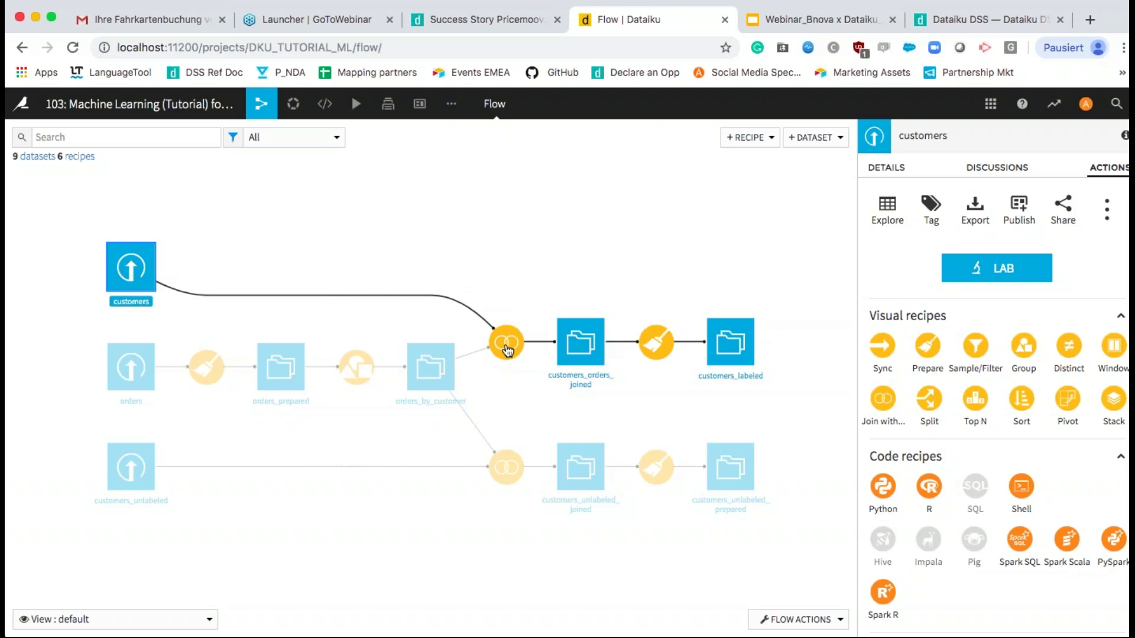
mouse_move(434, 374)
left_click(367, 511)
mouse_move(131, 468)
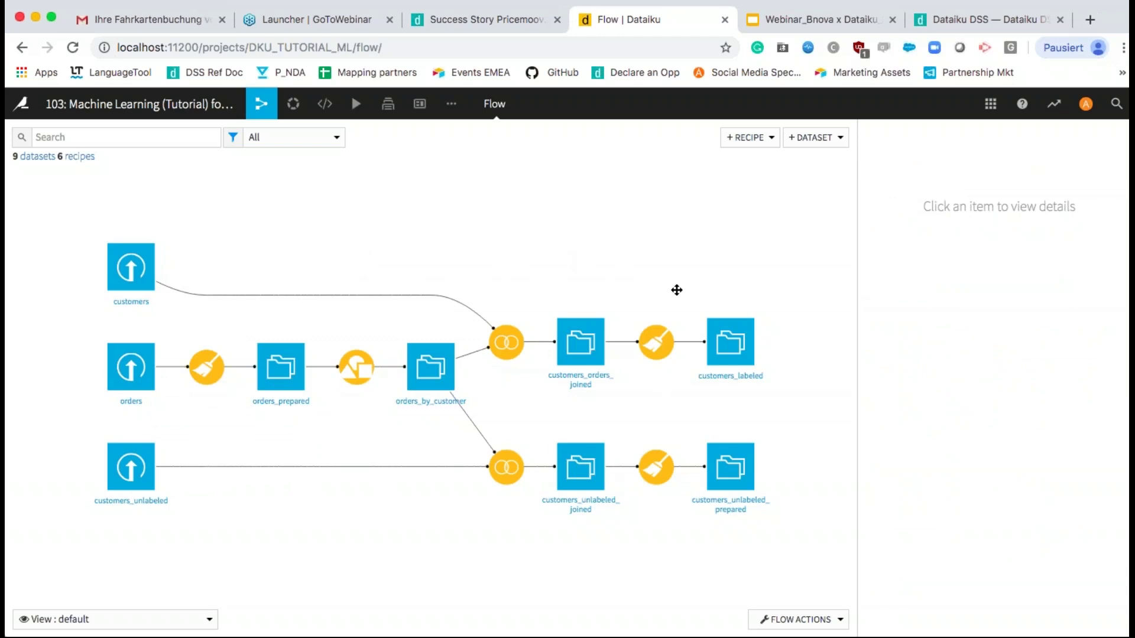
mouse_move(728, 337)
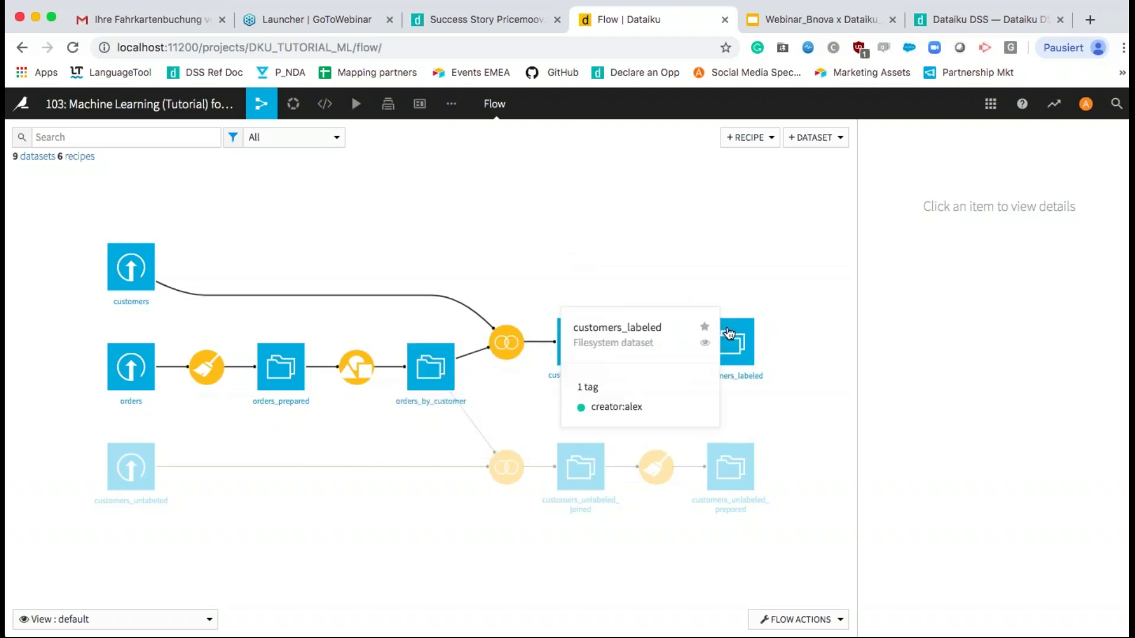
Review the source types available for a new dataset and dismiss the list without choosing one.
left_click(845, 138)
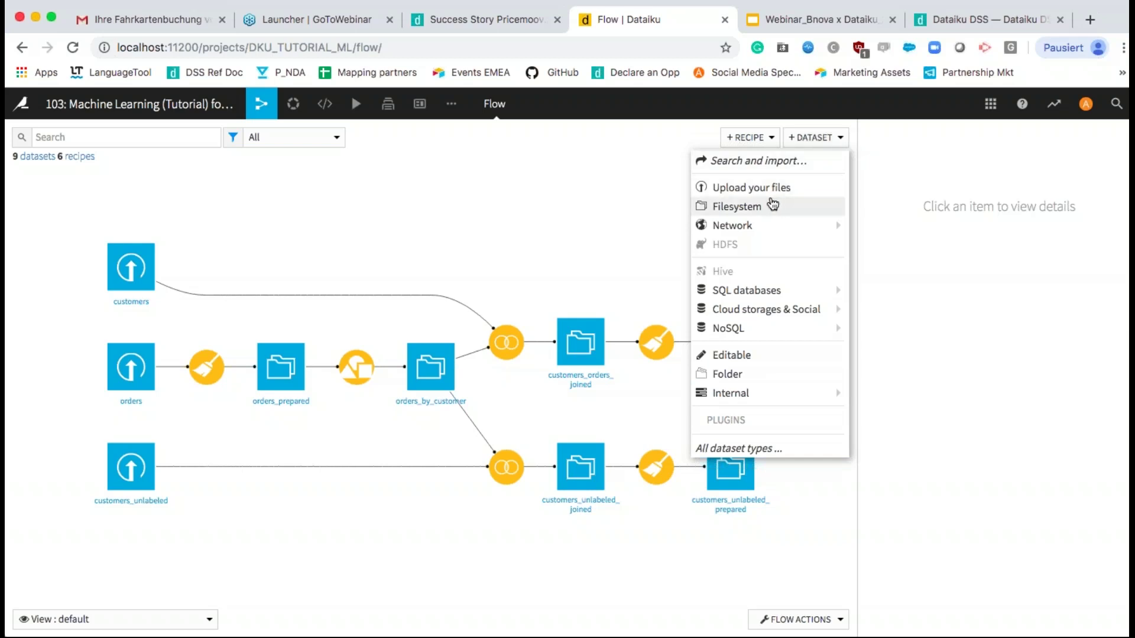
mouse_move(752, 292)
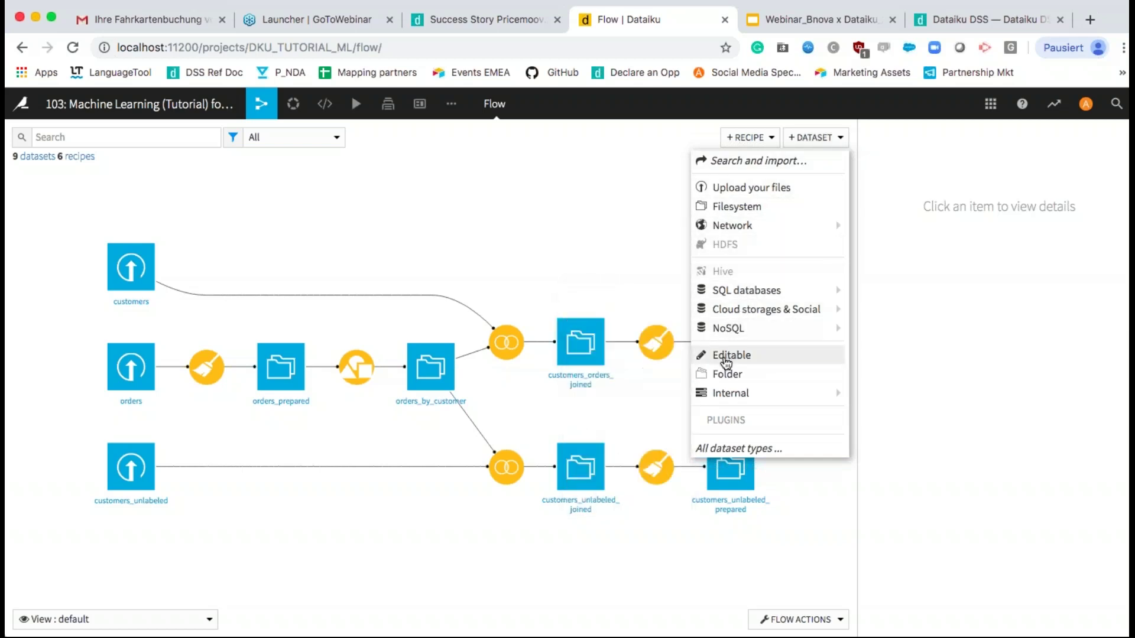
left_click(618, 192)
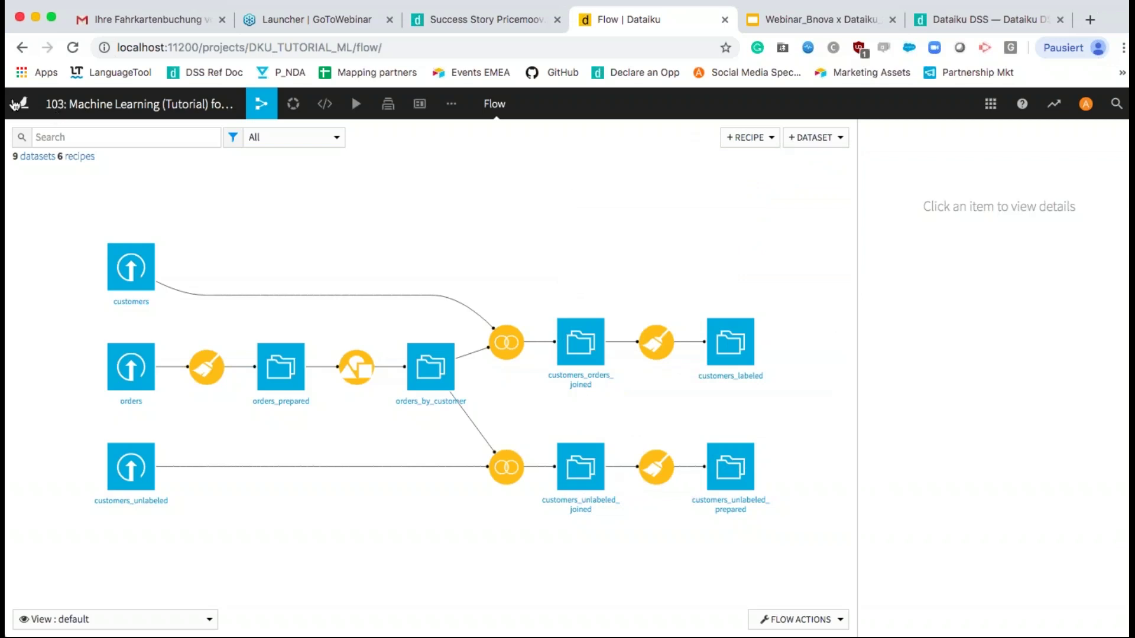
Open the data catalog and filter its items to analyses to look through the listed ones.
left_click(991, 105)
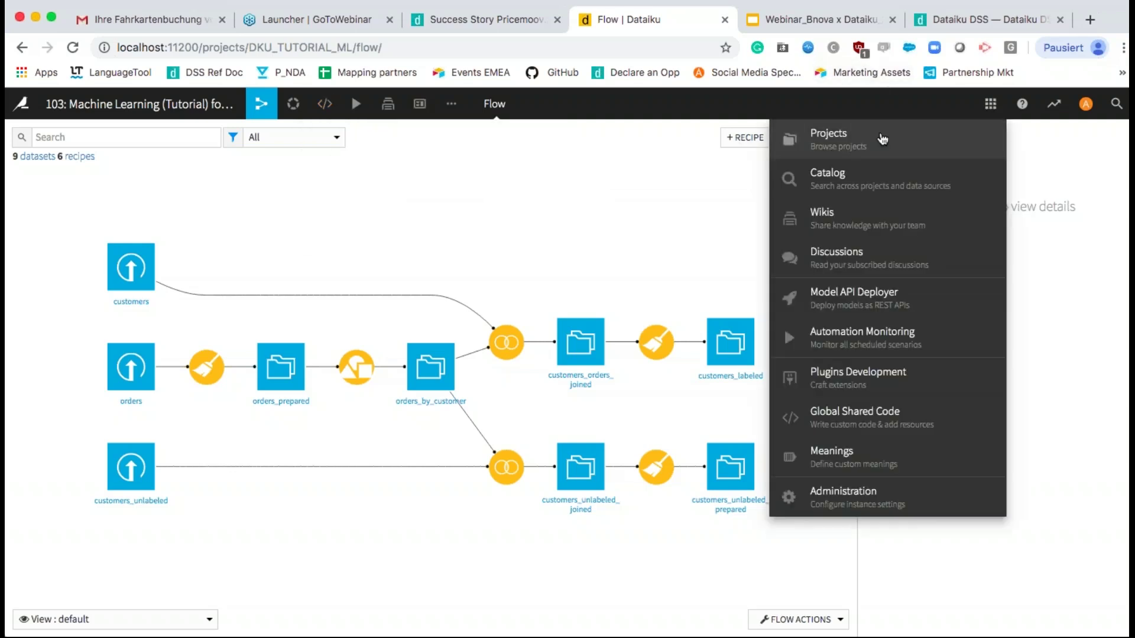
left_click(854, 178)
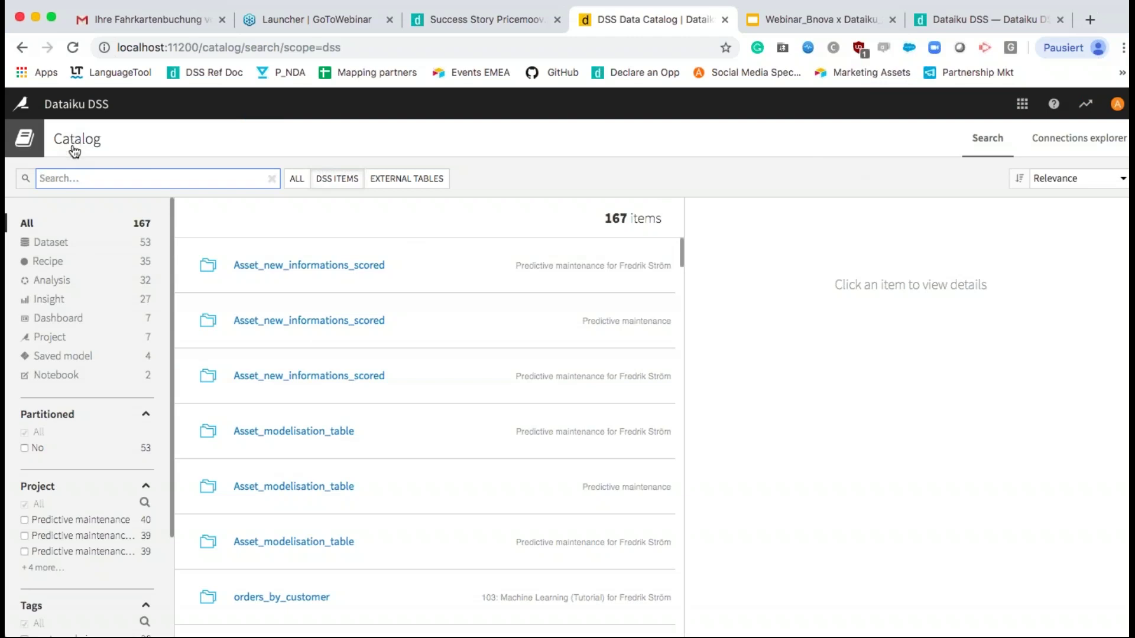
left_click(55, 281)
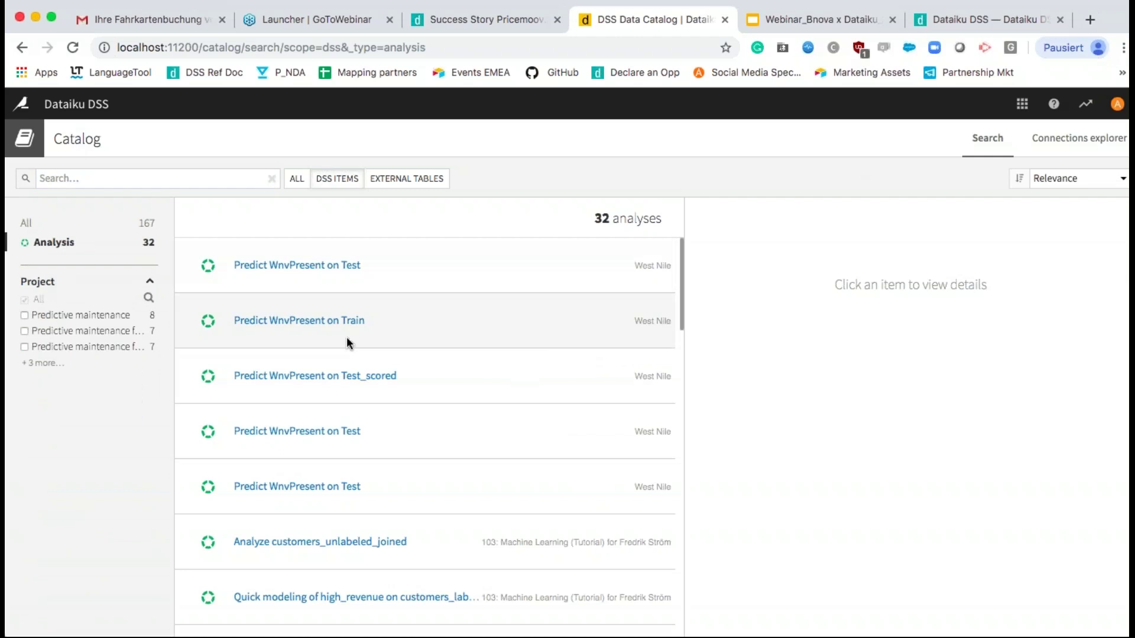
scroll(347, 341, "down", 1)
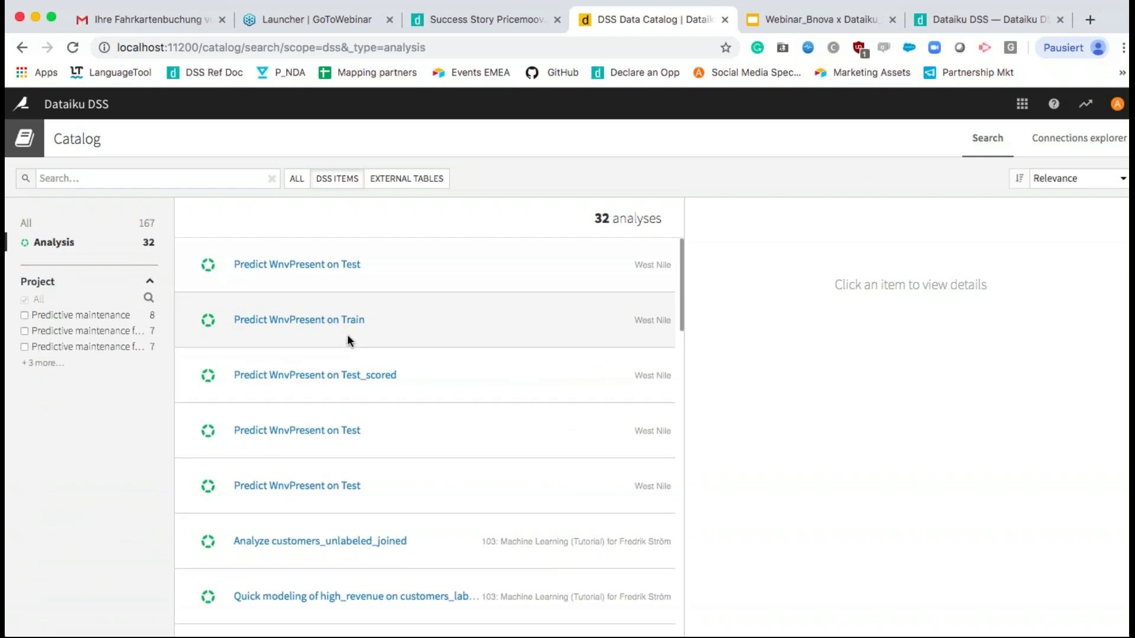
scroll(348, 336, "up", 1)
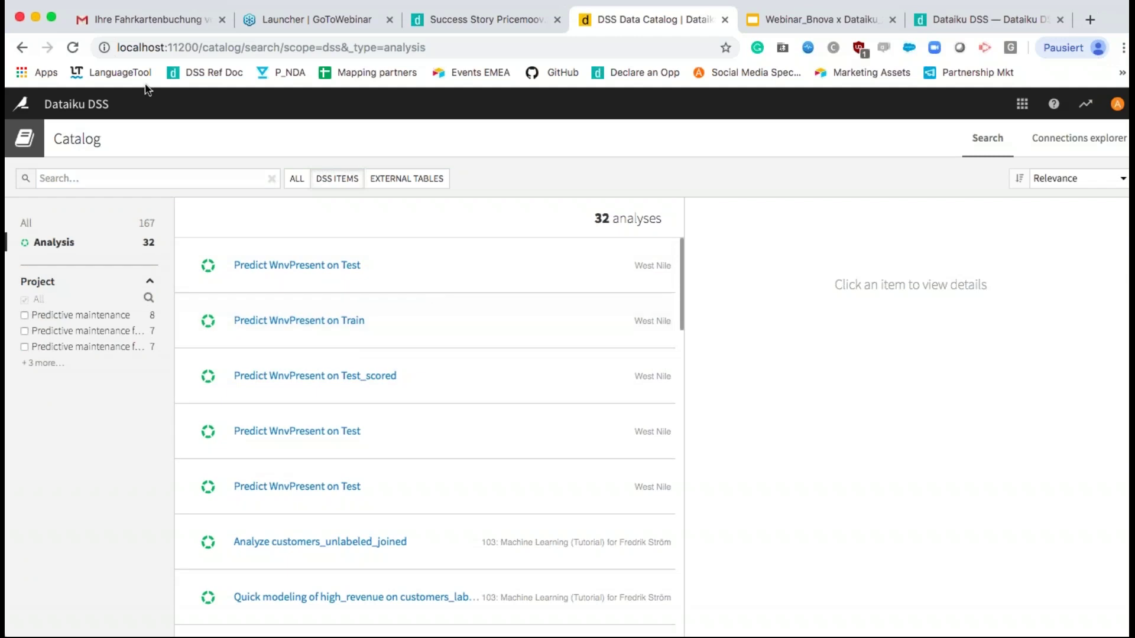
Return to the home page and reopen the 103: Machine Learning (Tutorial) project.
left_click(22, 103)
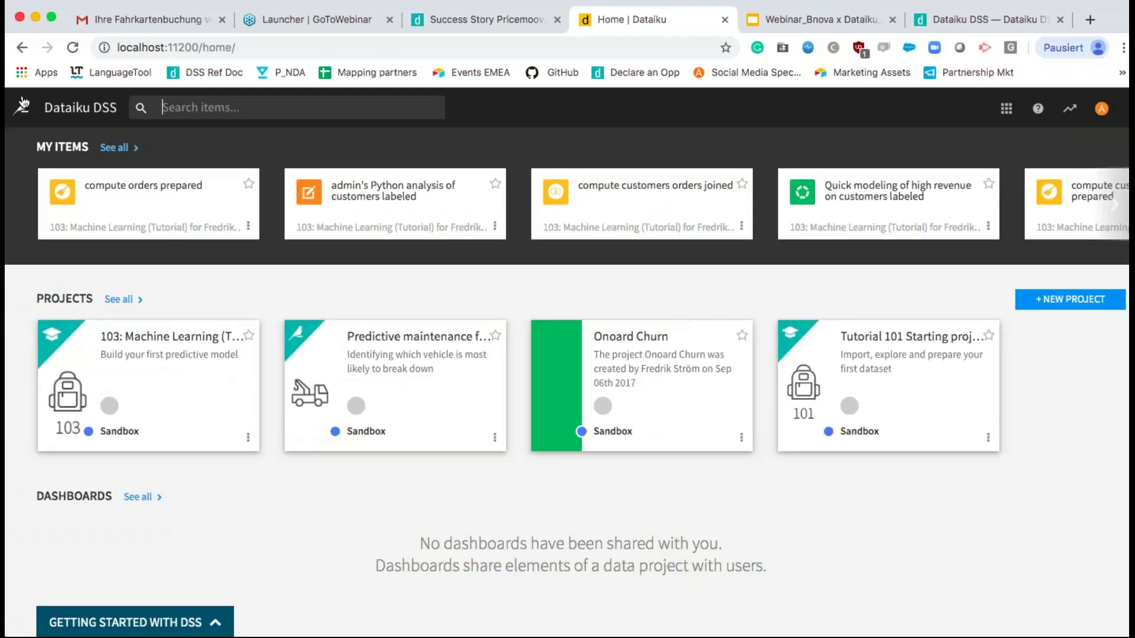
left_click(133, 355)
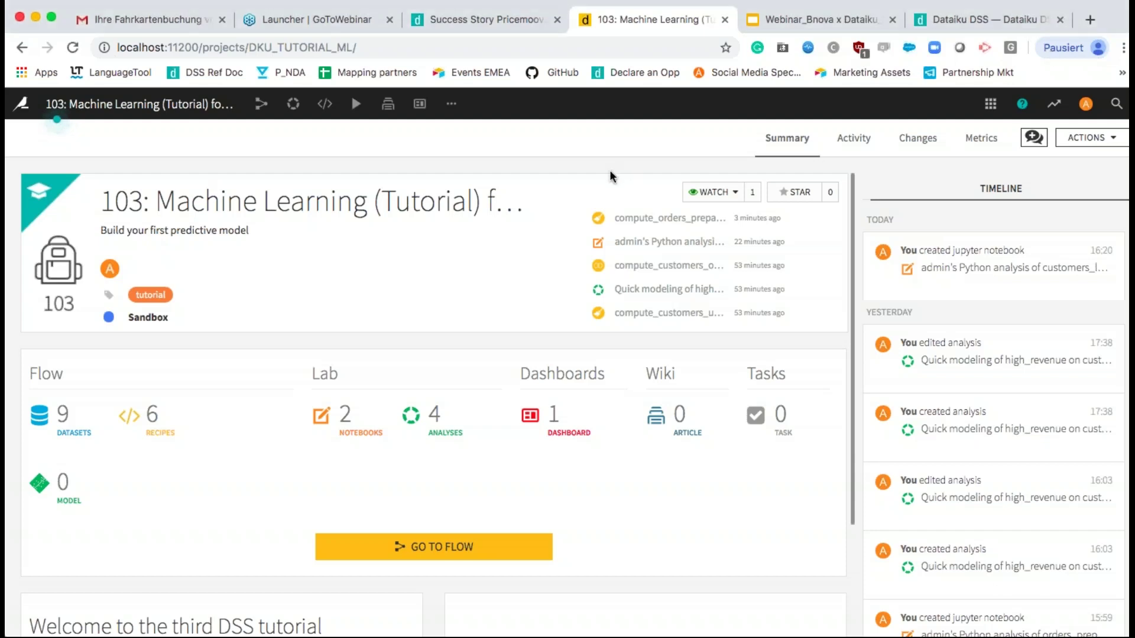
Open the customers_labeled dataset from the flow to look through its columns, and return to the flow.
left_click(440, 548)
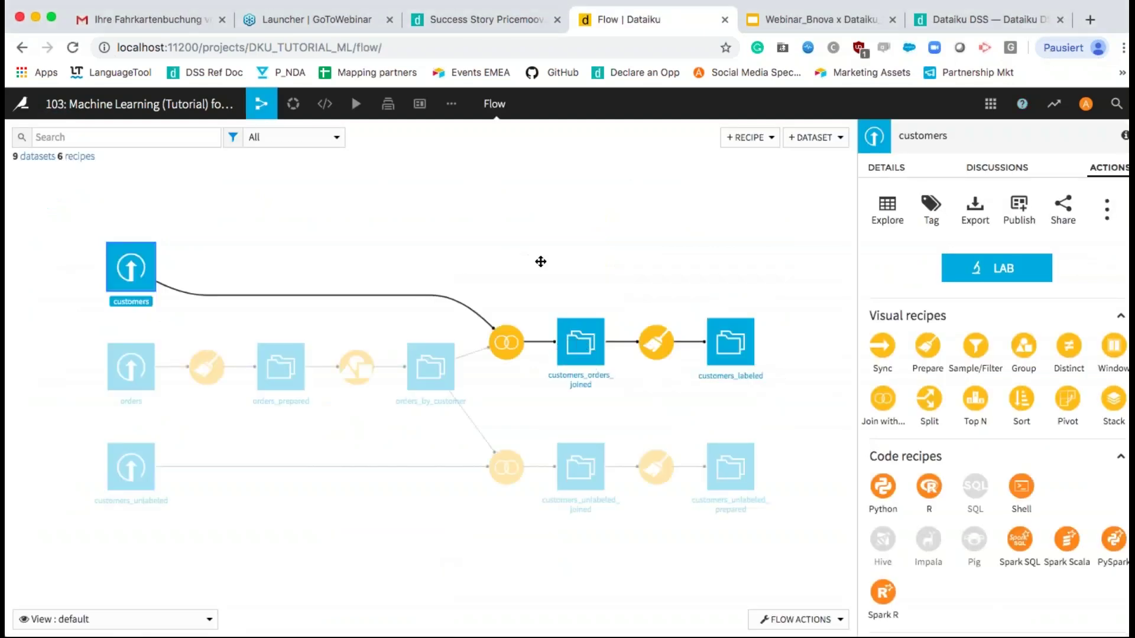
left_click(732, 352)
double_click(733, 351)
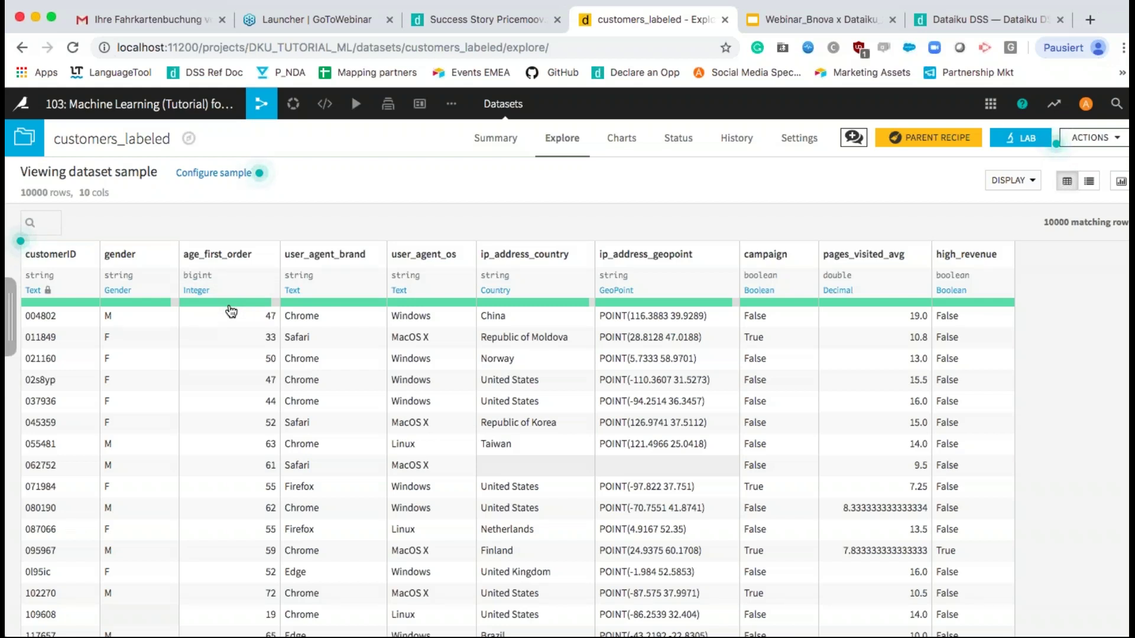
mouse_move(259, 112)
left_click(263, 140)
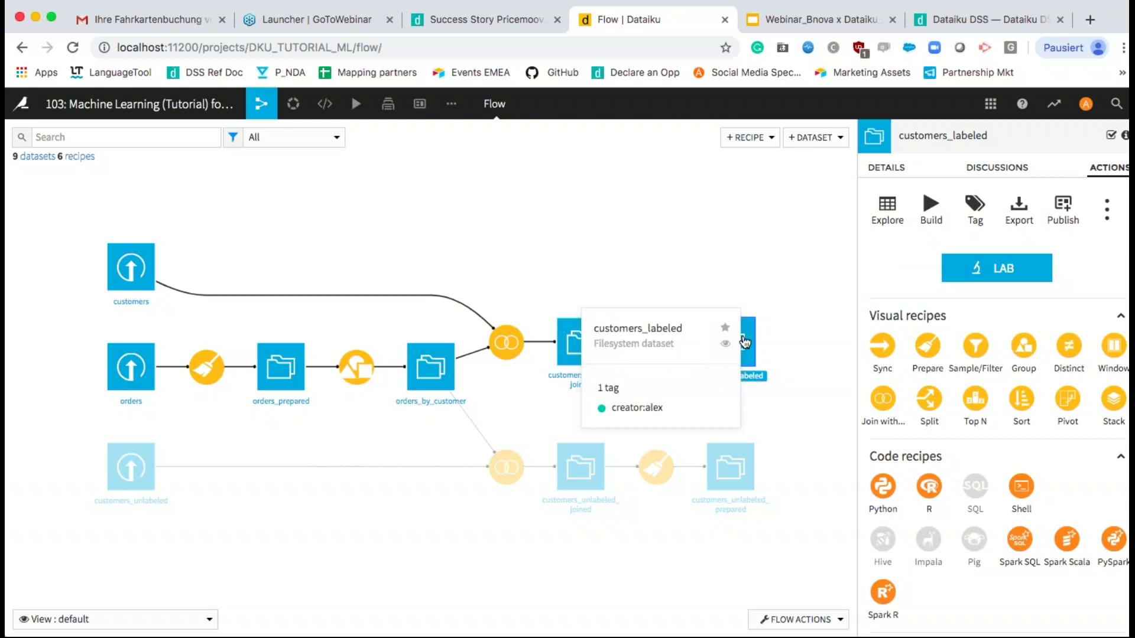
Create a Python notebook in the lab for customers_labeled that reads the dataset in memory using Pandas, with the default builtin env.
mouse_move(747, 345)
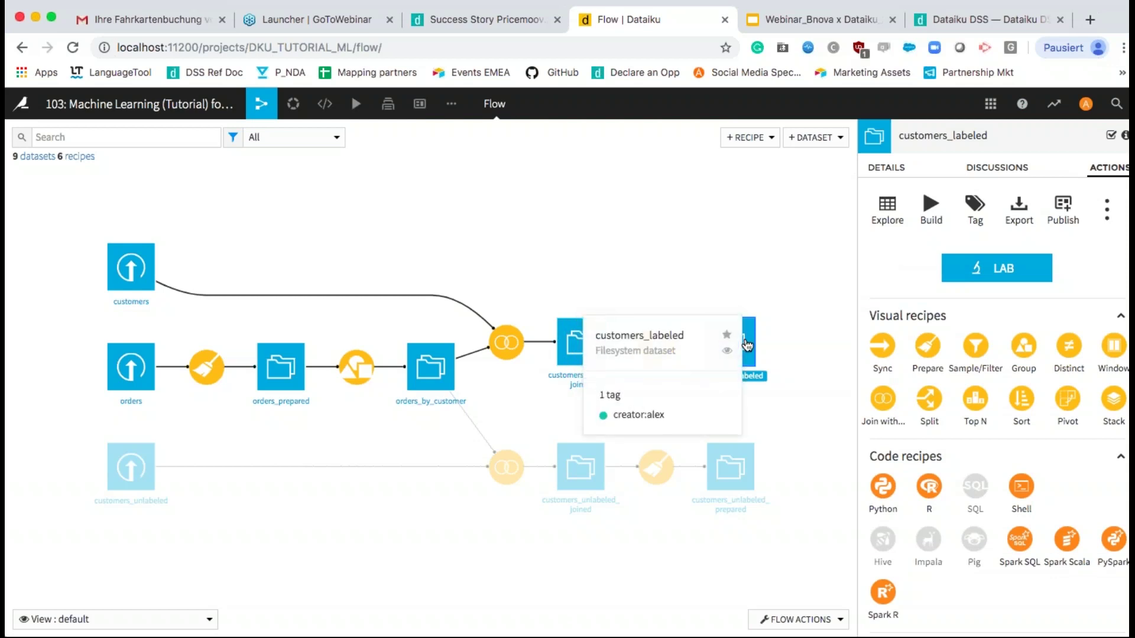
left_click(993, 269)
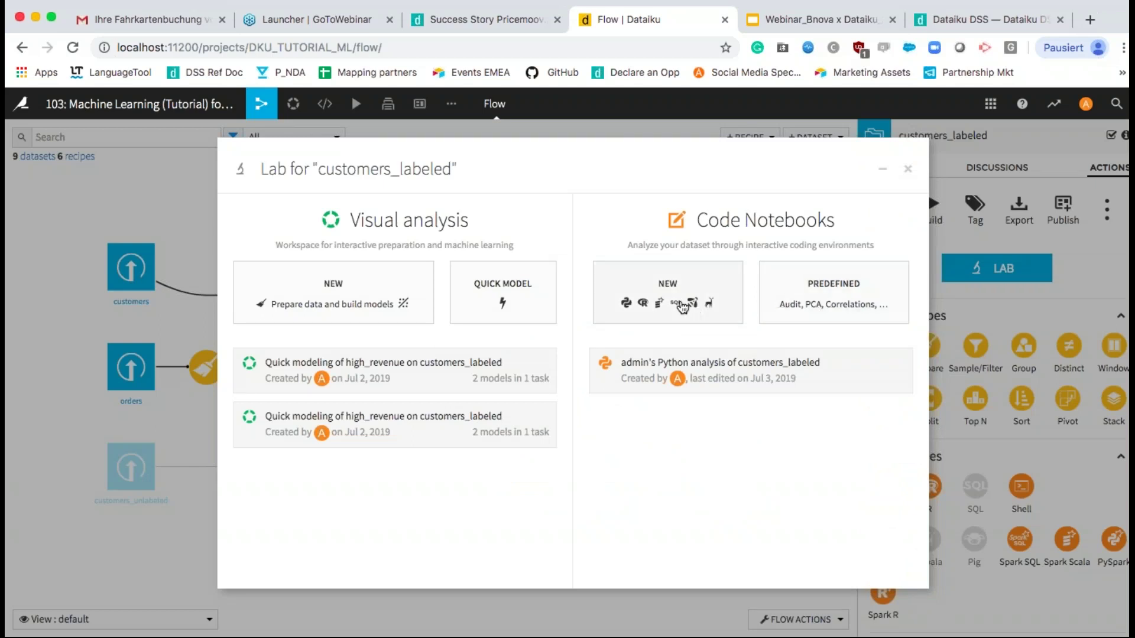
left_click(655, 310)
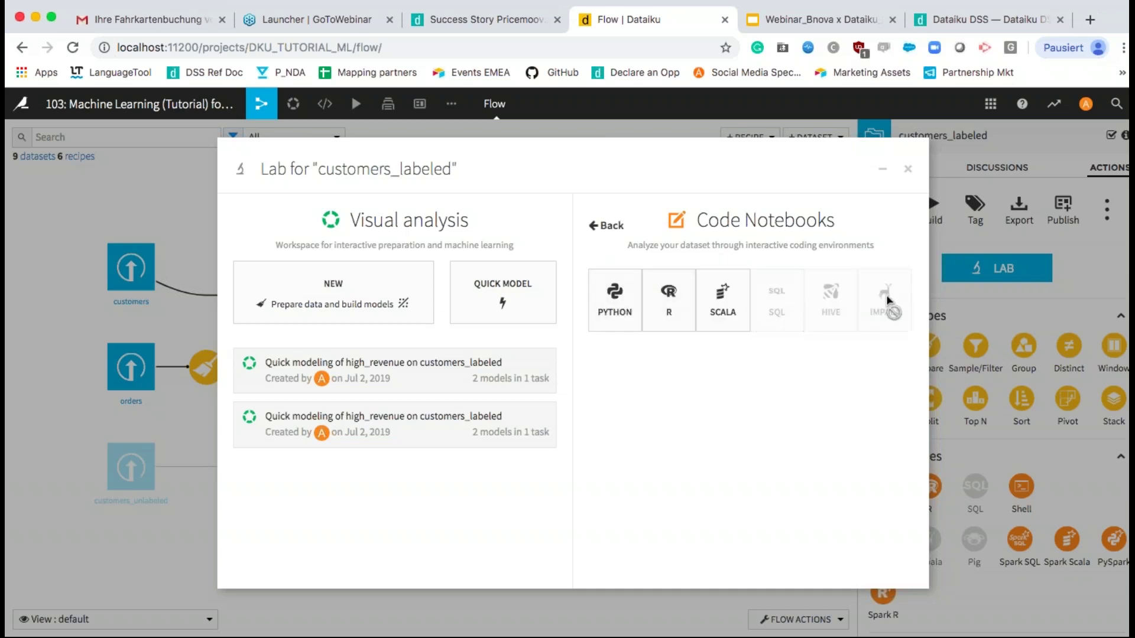
left_click(617, 313)
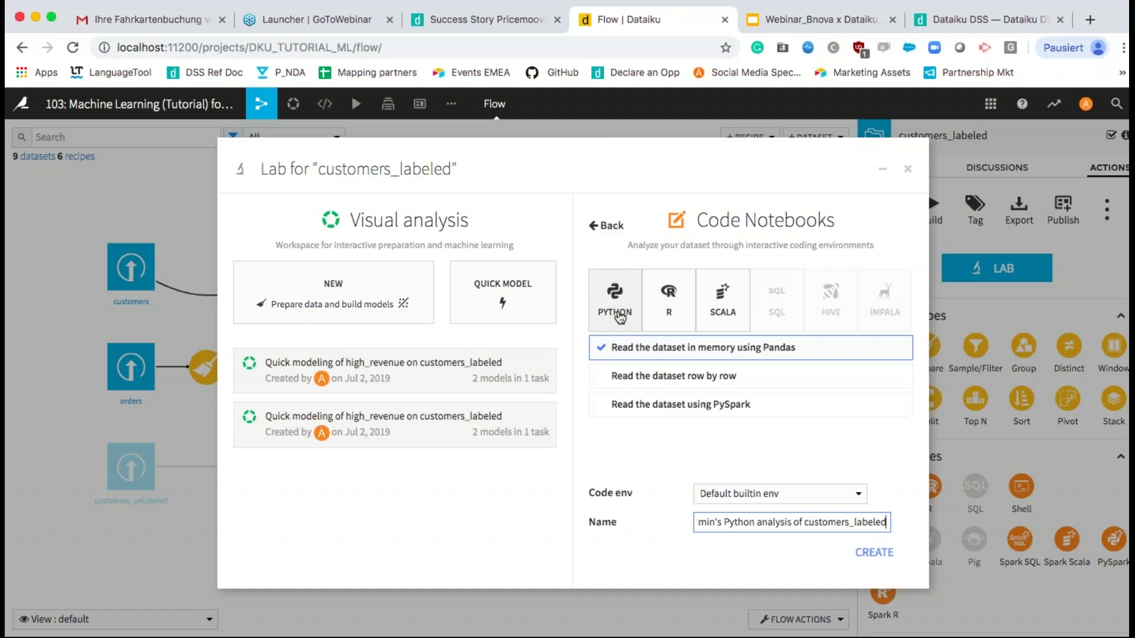
left_click(858, 552)
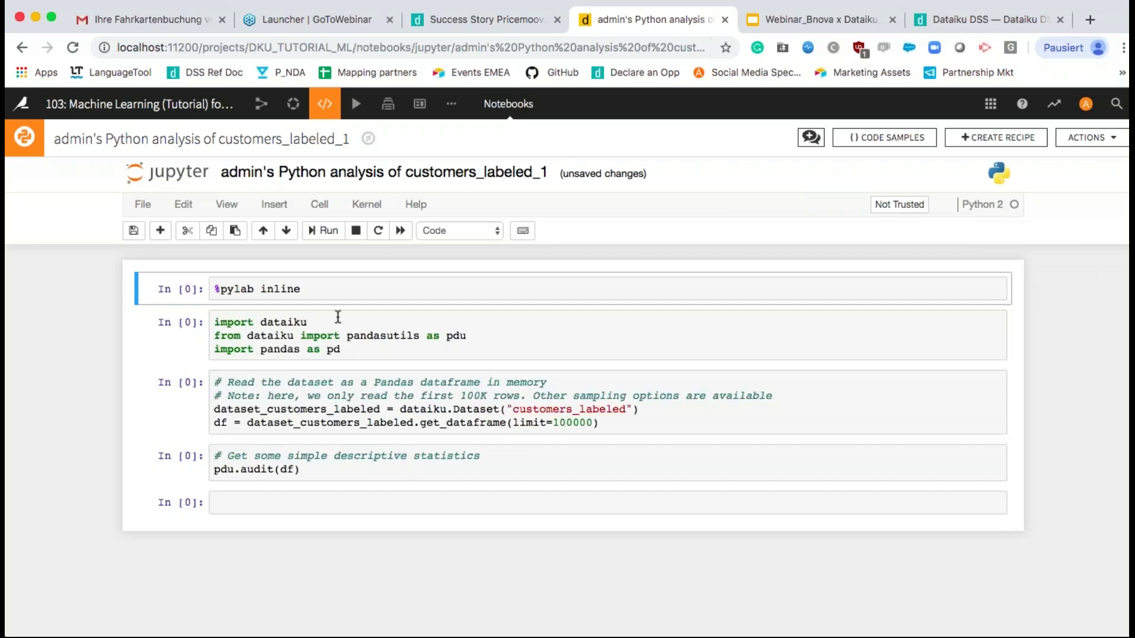
Browse the notebook's code samples, preview the Scrape the web sample and copy its code to the clipboard.
left_click(309, 499)
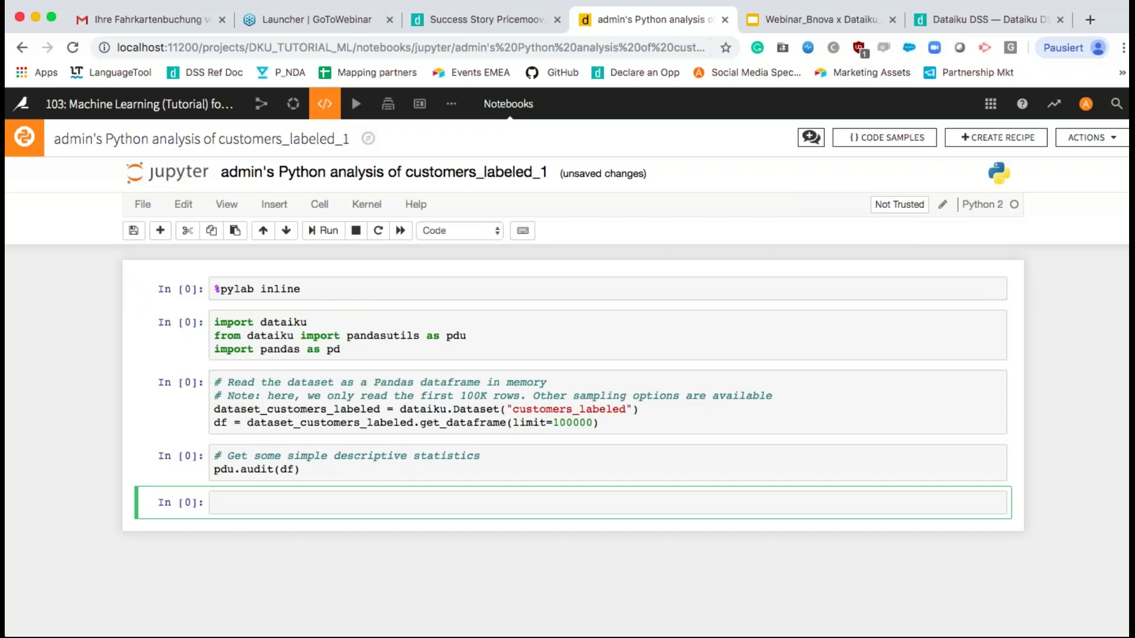
left_click(878, 142)
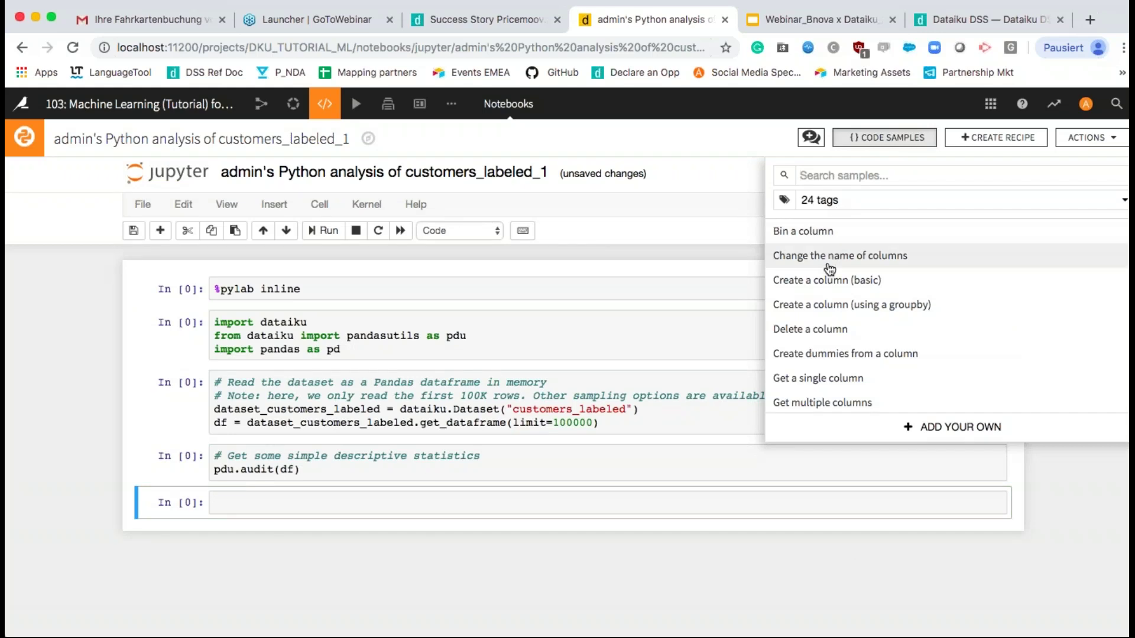
scroll(830, 260, "down", 3)
scroll(829, 268, "down", 2)
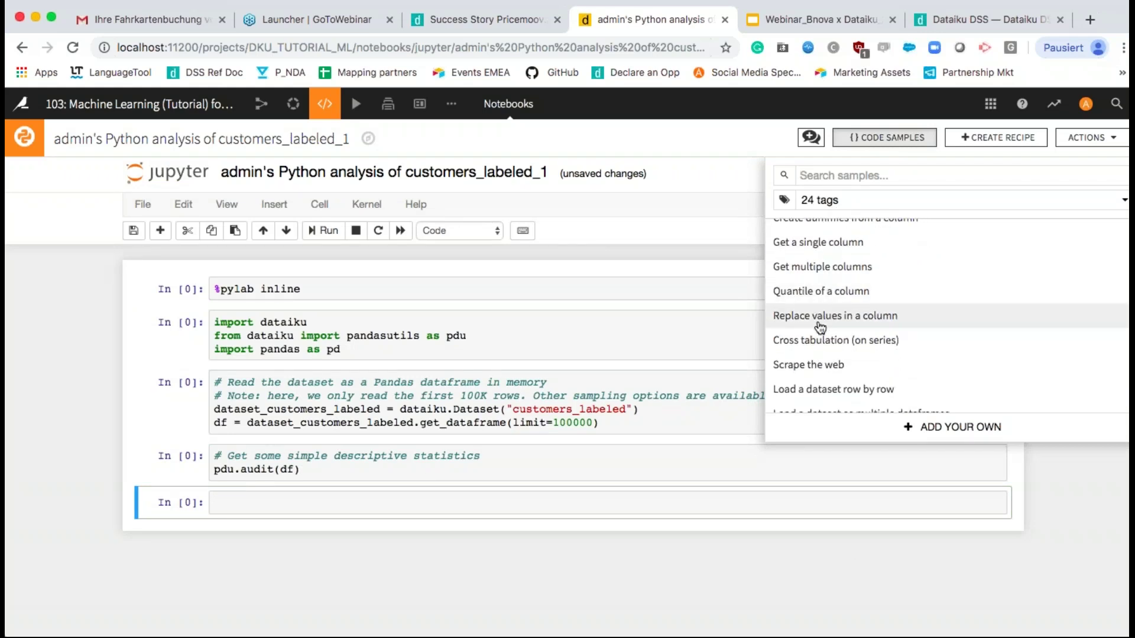
left_click(820, 361)
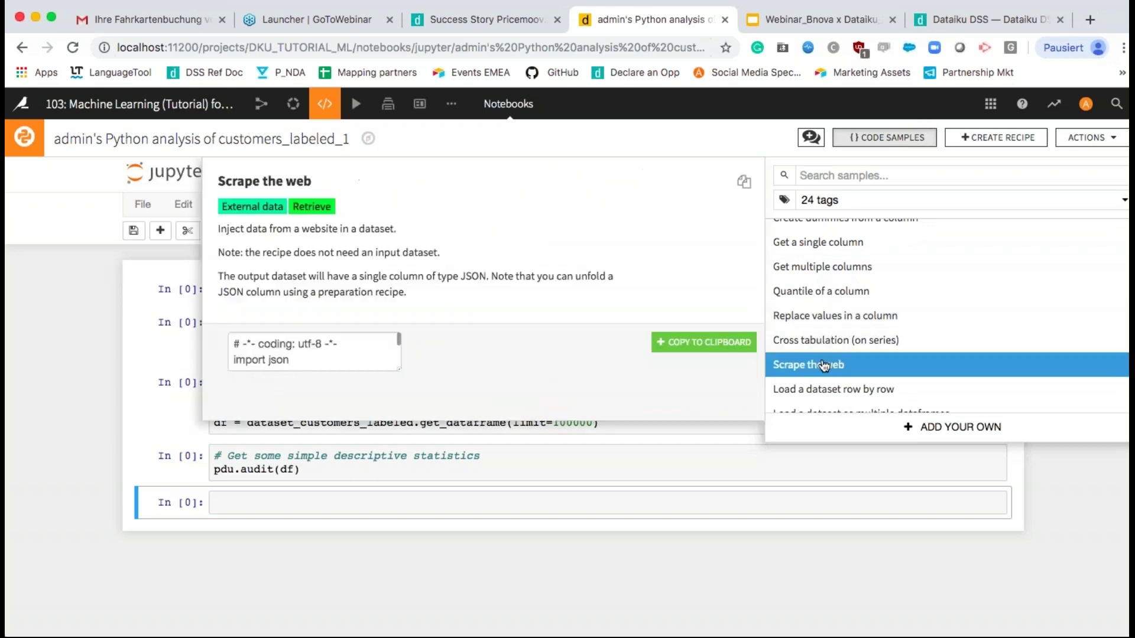
left_click(703, 347)
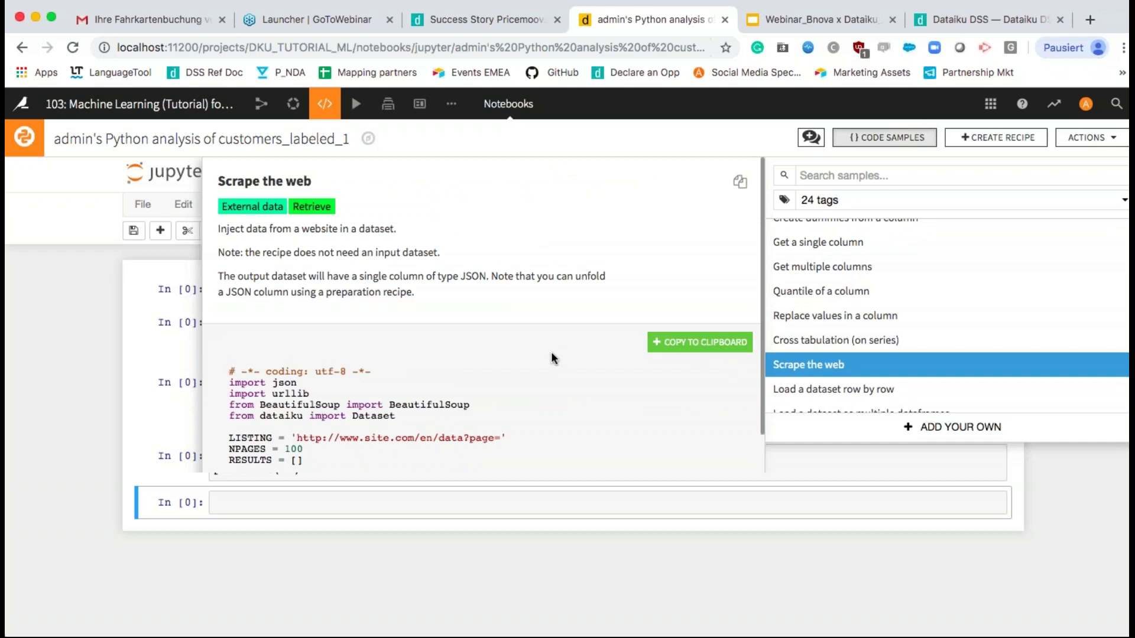
scroll(555, 361, "down", 1)
scroll(681, 271, "down", 3)
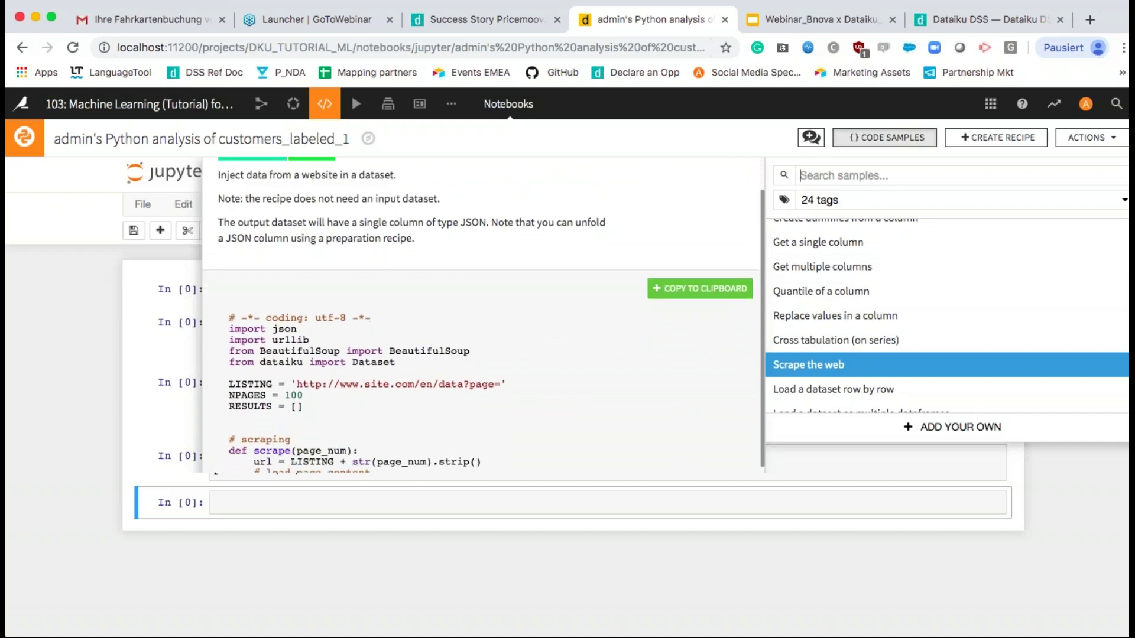
left_click(680, 270)
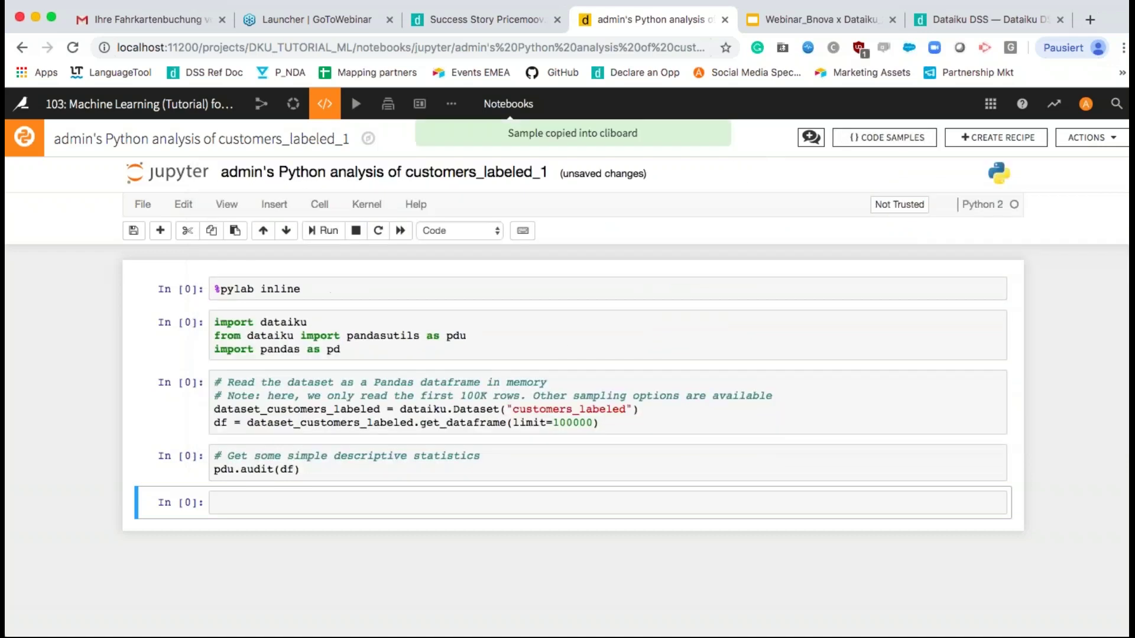
Paste the web scraping code into the notebook's empty last cell and look through it.
left_click(331, 501)
key("super+v")
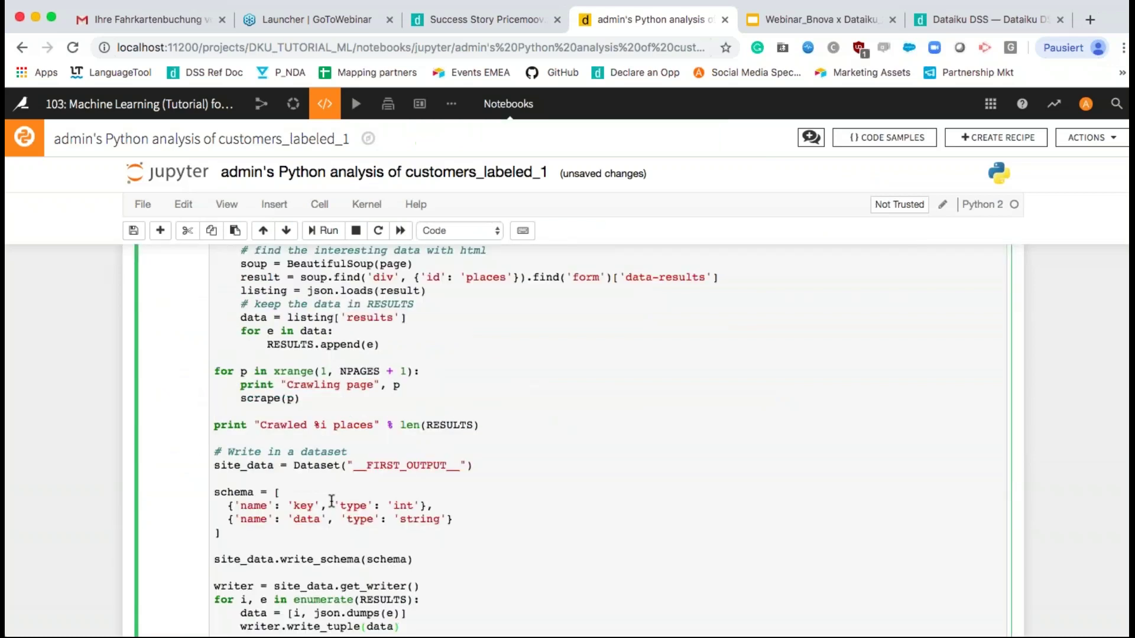
scroll(332, 501, "up", 3)
scroll(331, 501, "up", 4)
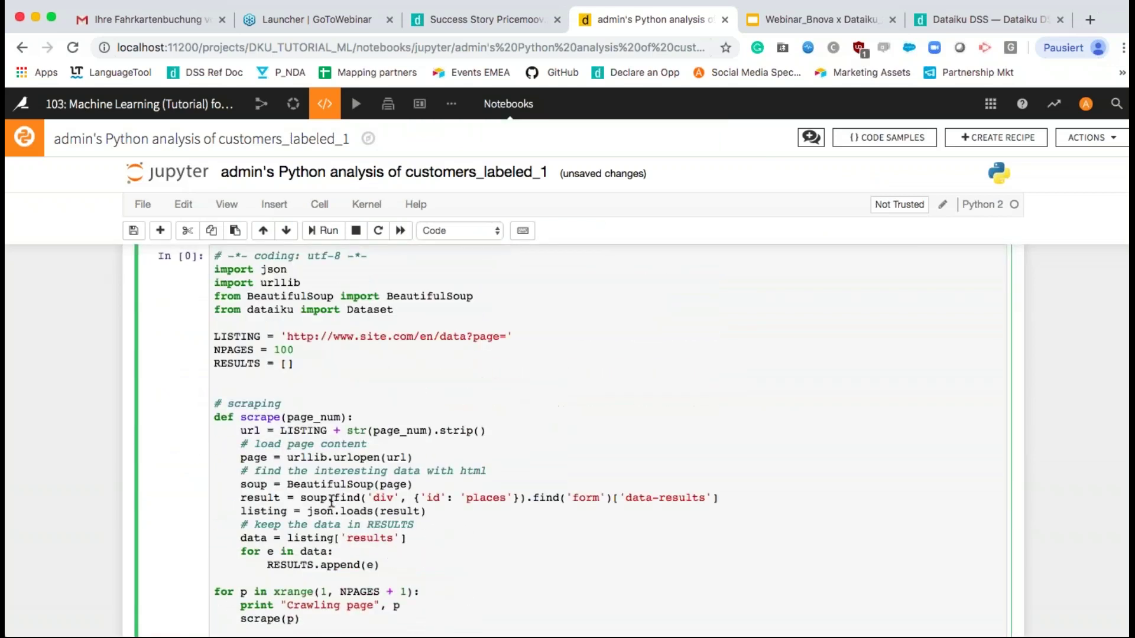
scroll(332, 501, "up", 3)
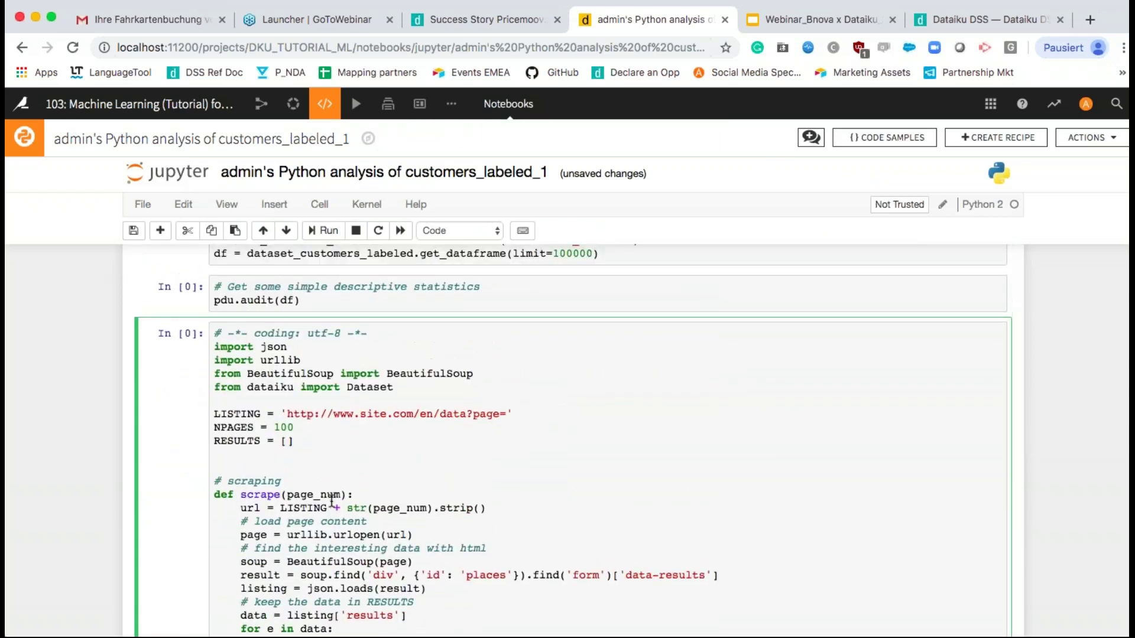
Review the datasets available as inputs for a Python recipe from the notebook, dismiss the recipe without creating it, and return to the flow.
left_click(1009, 138)
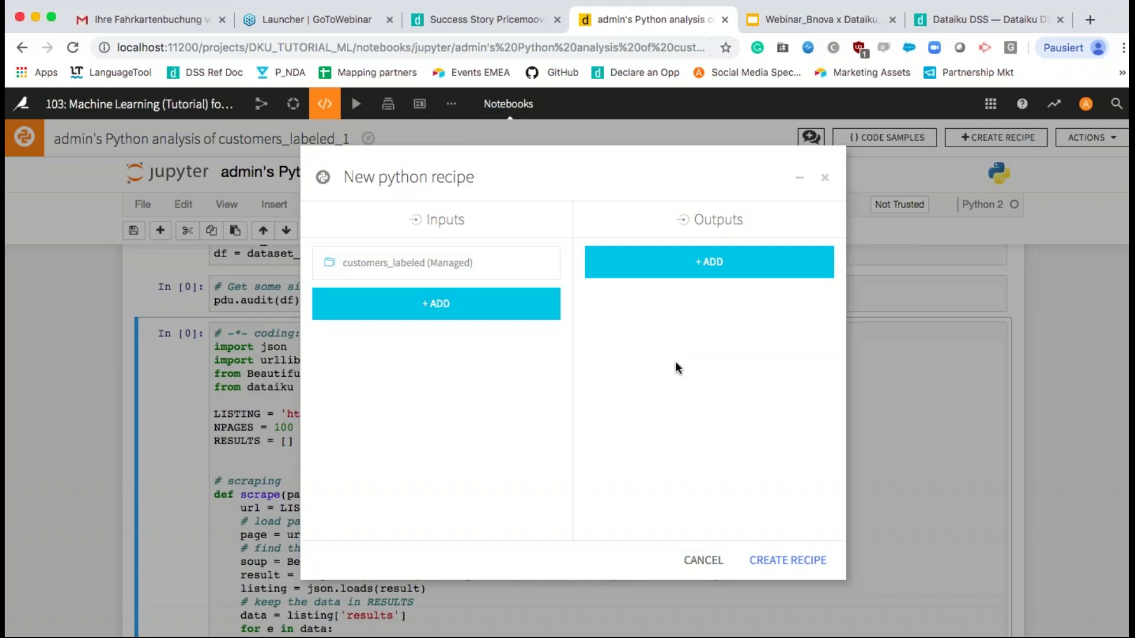
left_click(451, 311)
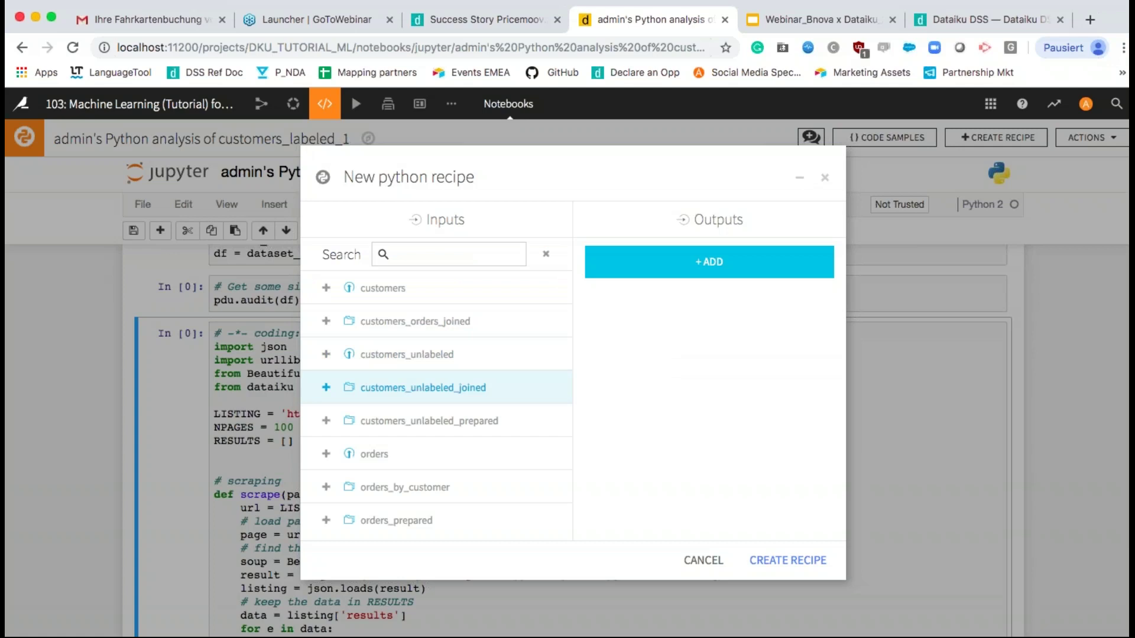
left_click(825, 179)
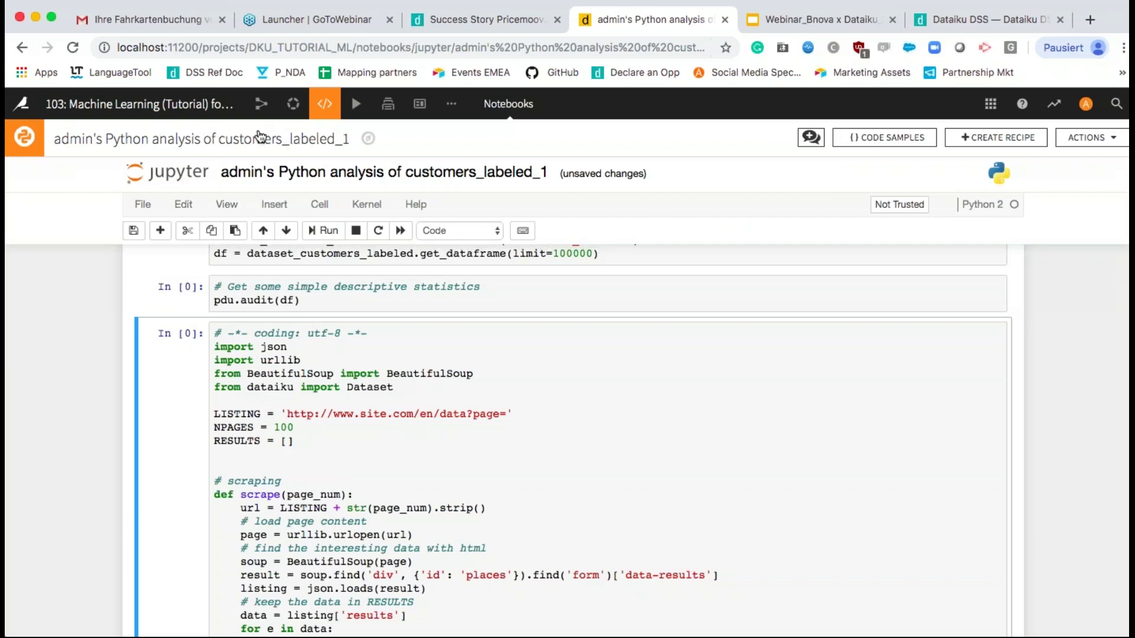
left_click(21, 53)
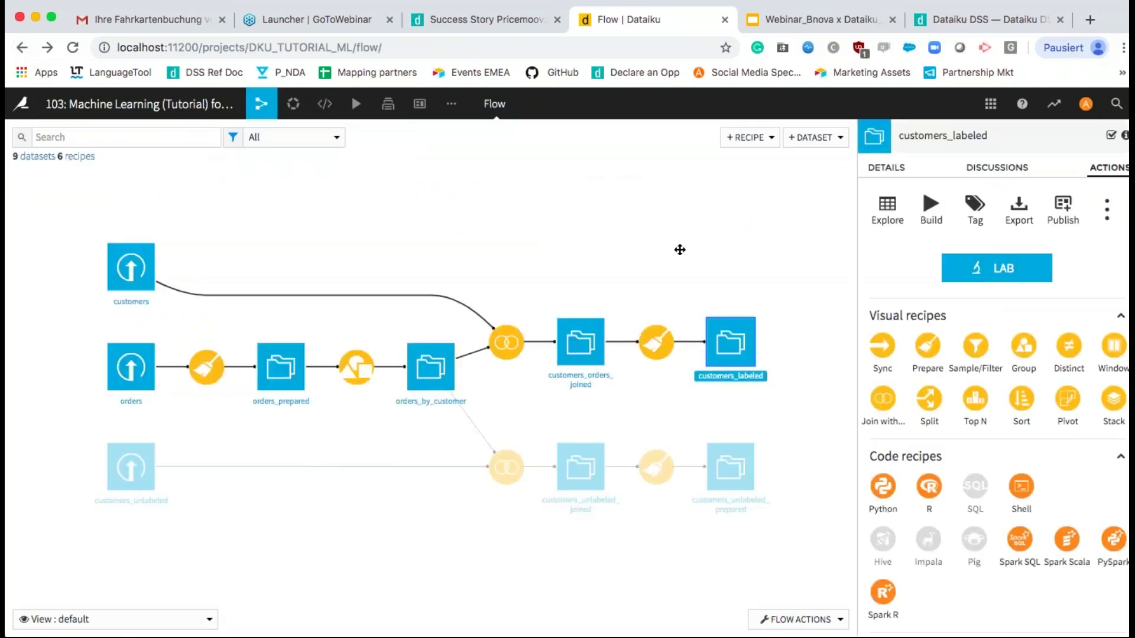
left_click(968, 270)
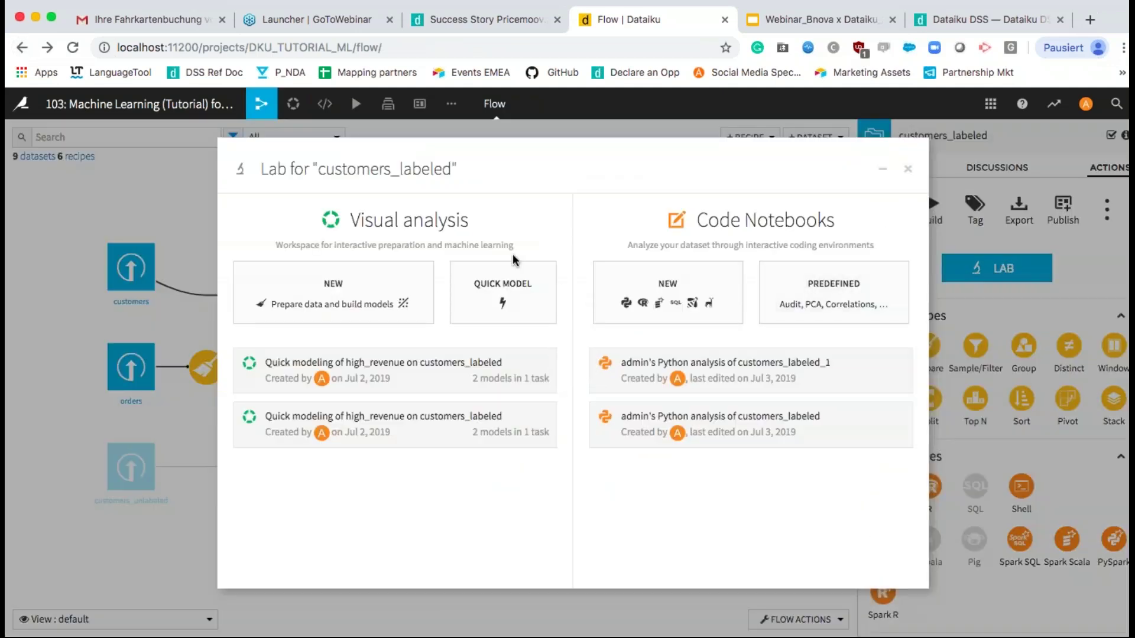
left_click_drag(373, 220, 448, 221)
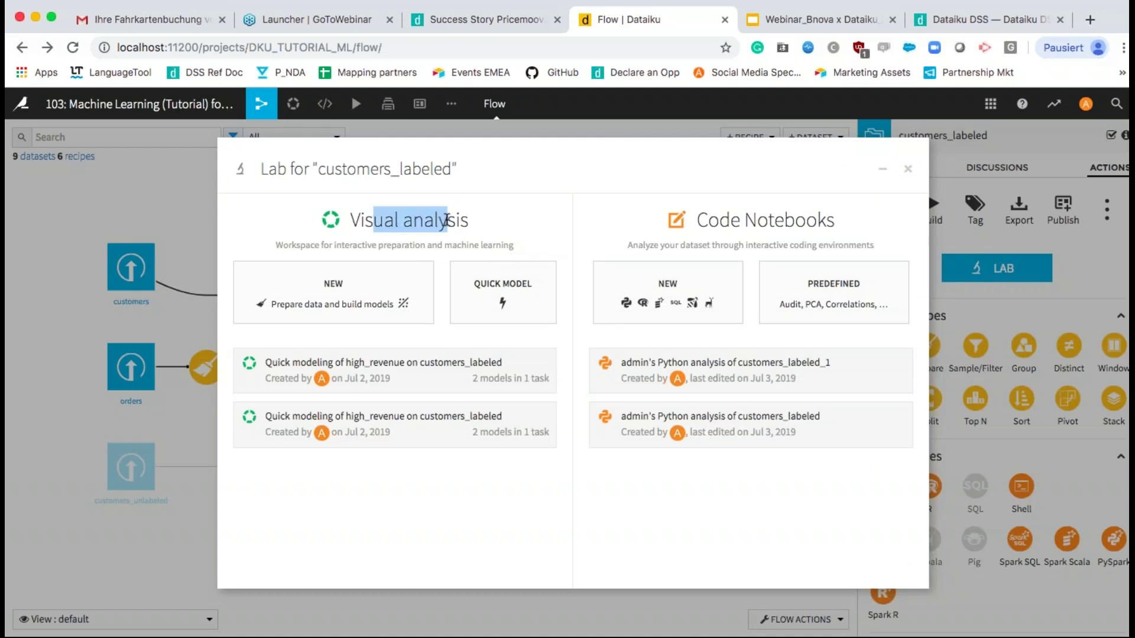
left_click(501, 294)
left_click(412, 378)
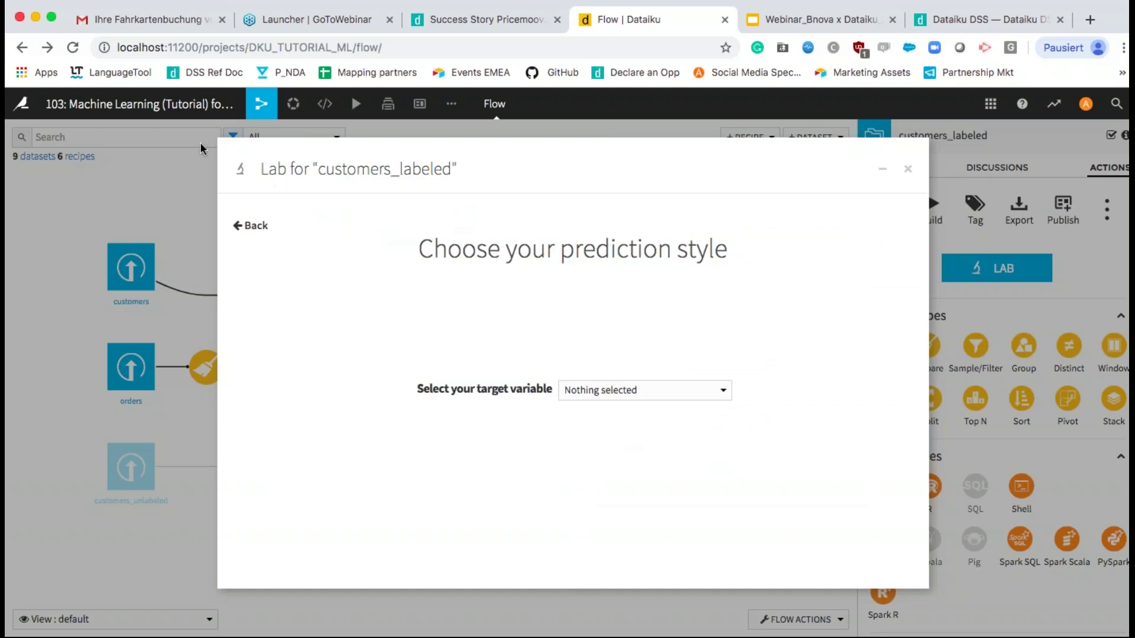
left_click(22, 47)
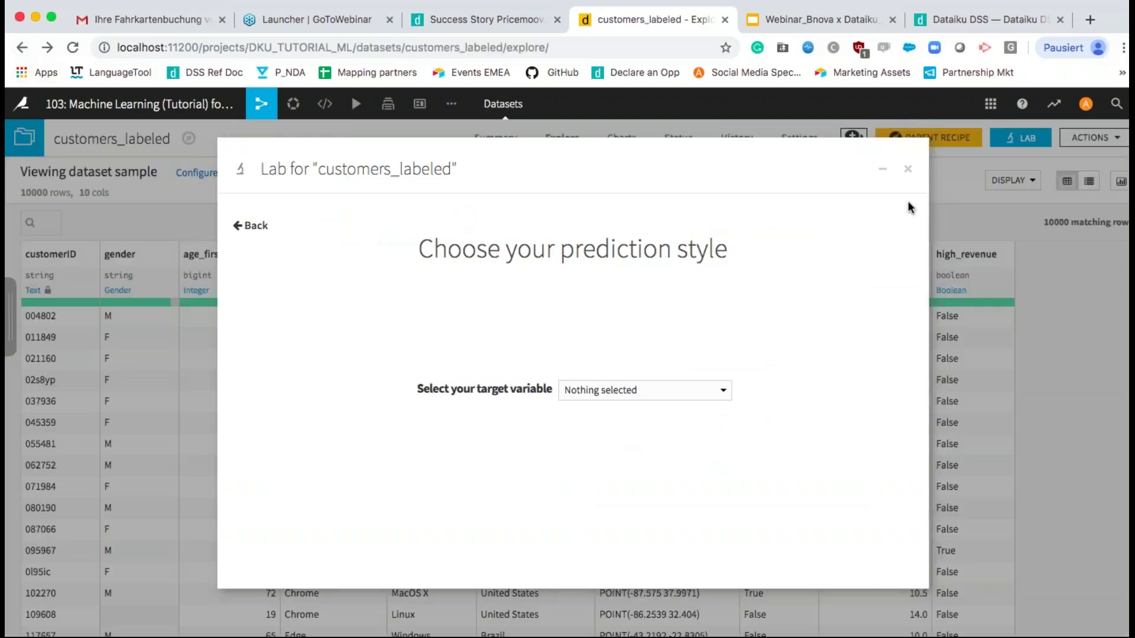
left_click(907, 171)
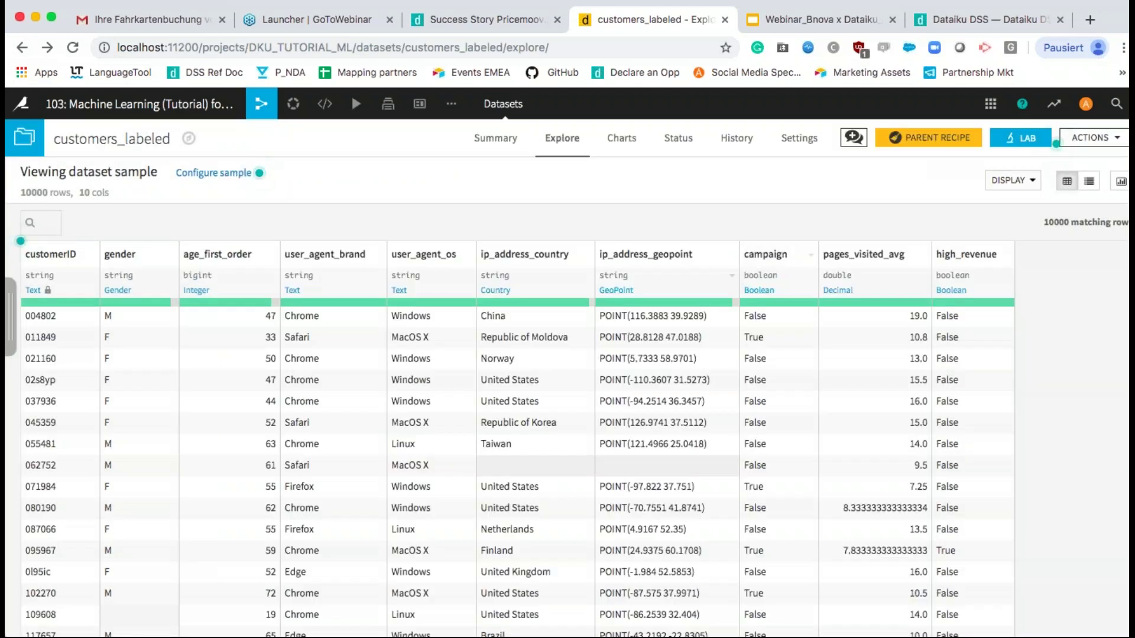
left_click(22, 48)
Start a quick prediction model in the lab for customers_labeled with high_revenue as the target variable, using Automated Machine Learning.
left_click(730, 343)
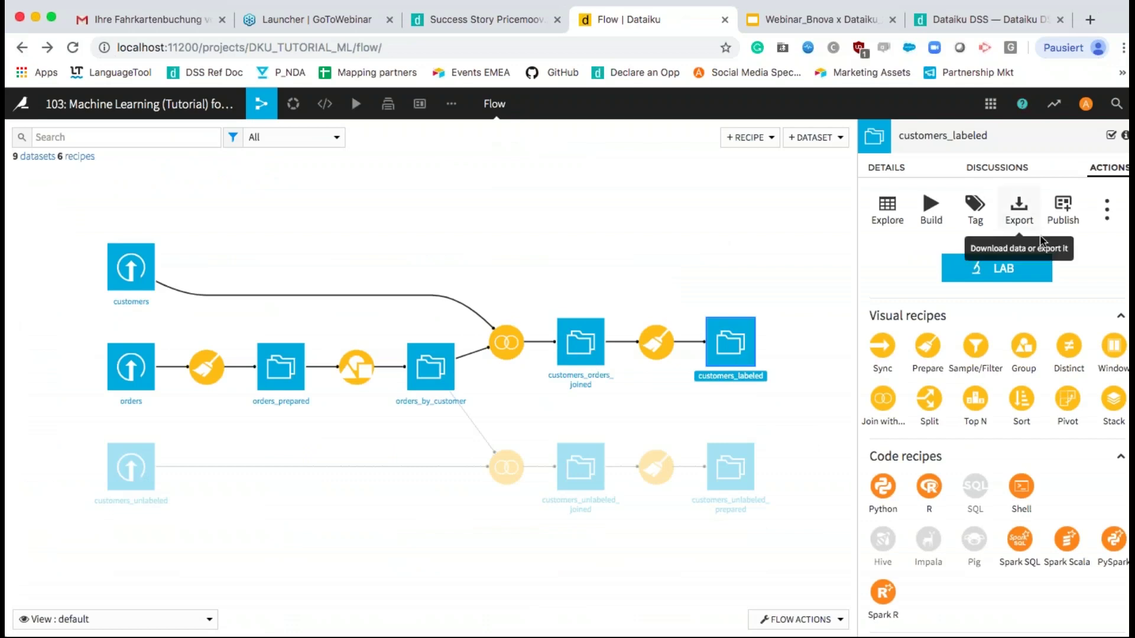
left_click(1016, 268)
left_click(502, 293)
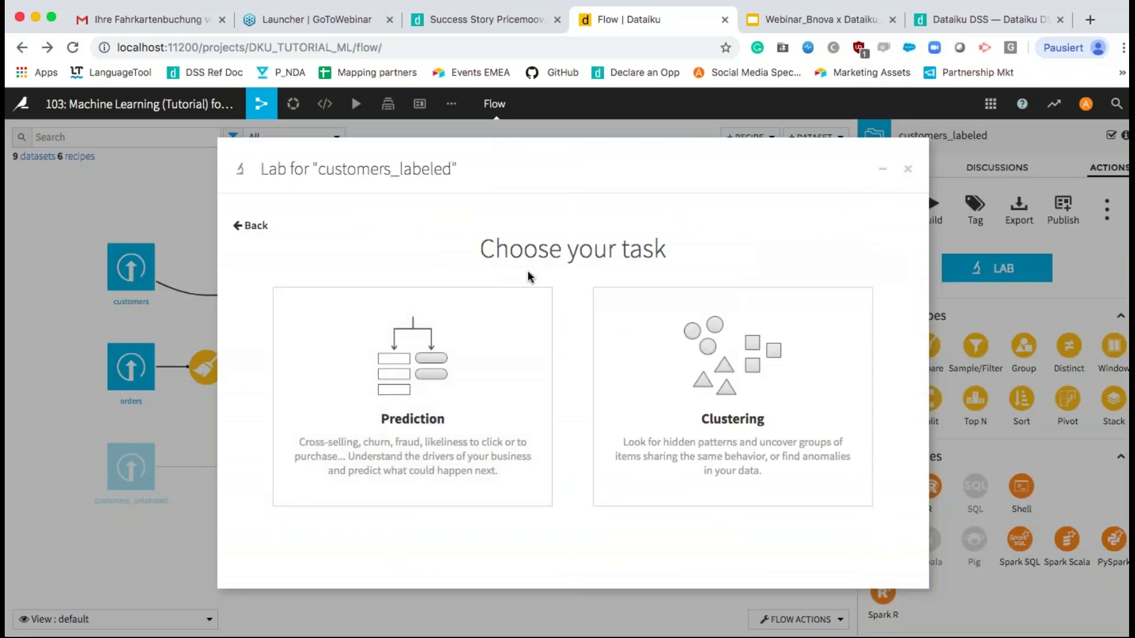
left_click(491, 345)
left_click(613, 389)
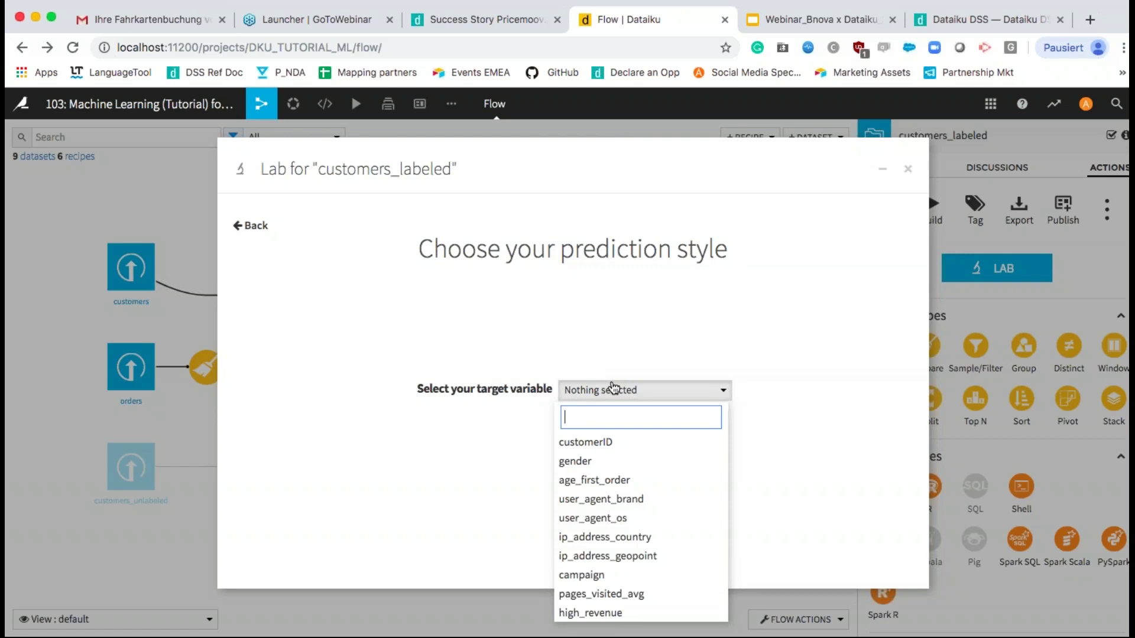
left_click(619, 613)
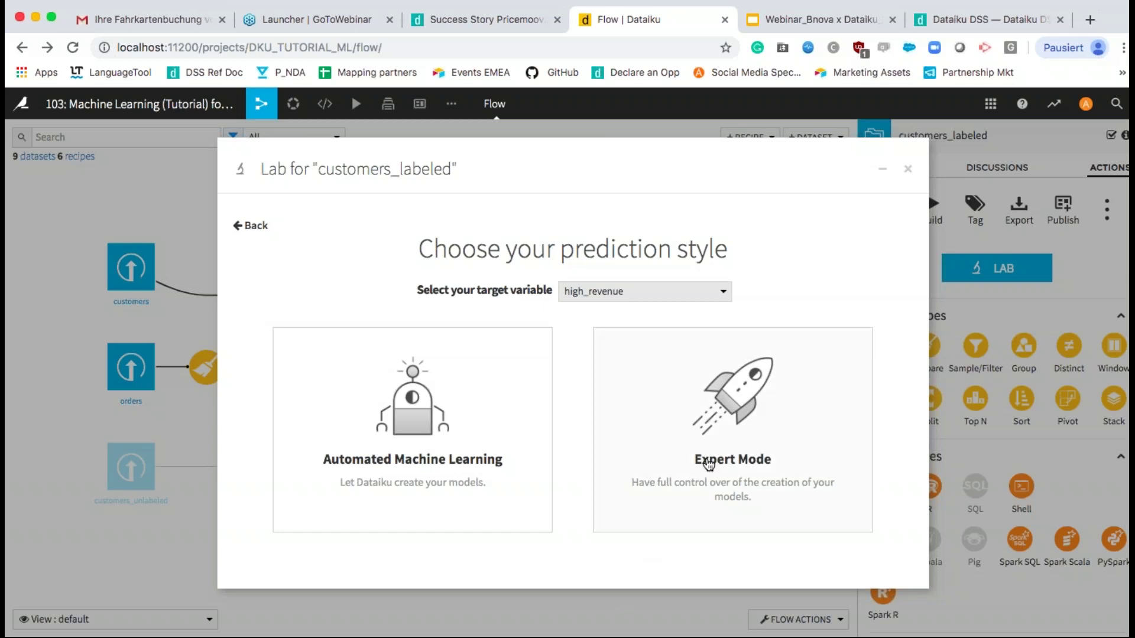
left_click(466, 424)
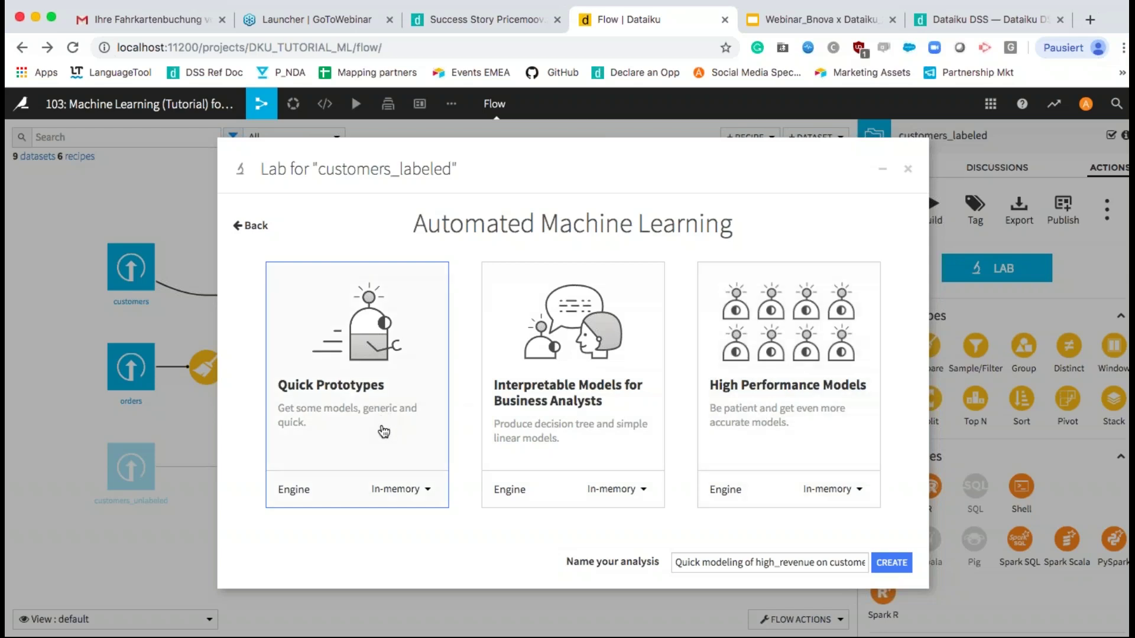
Review the available engines for Quick Prototypes, keep In-memory, and create the quick modeling analysis of high_revenue on customers_labeled.
left_click(427, 491)
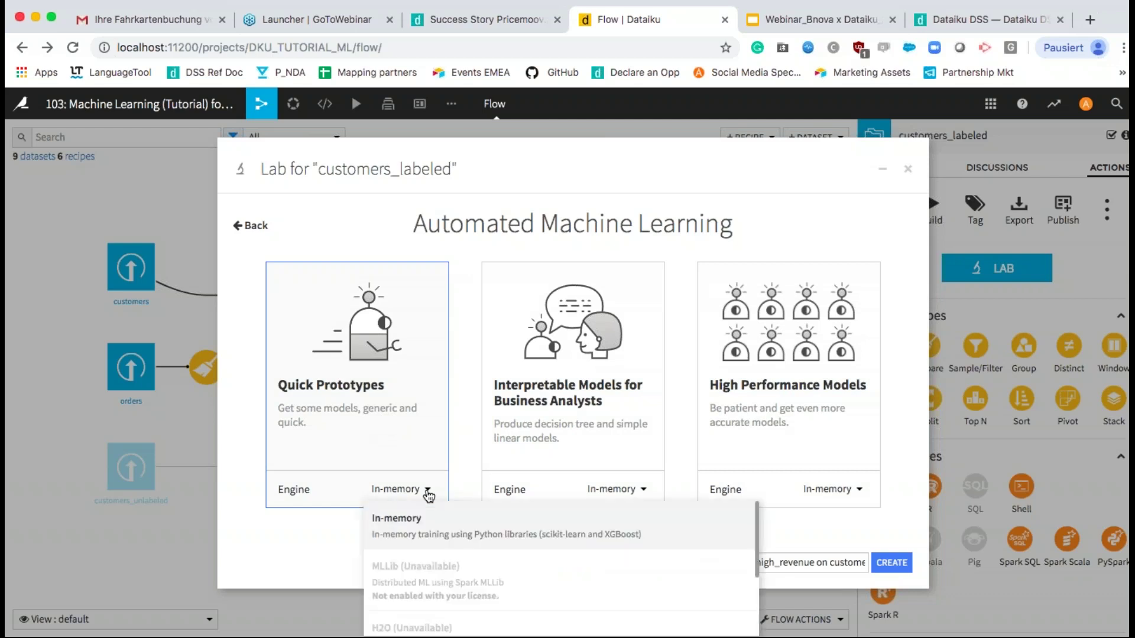
scroll(428, 562, "down", 3)
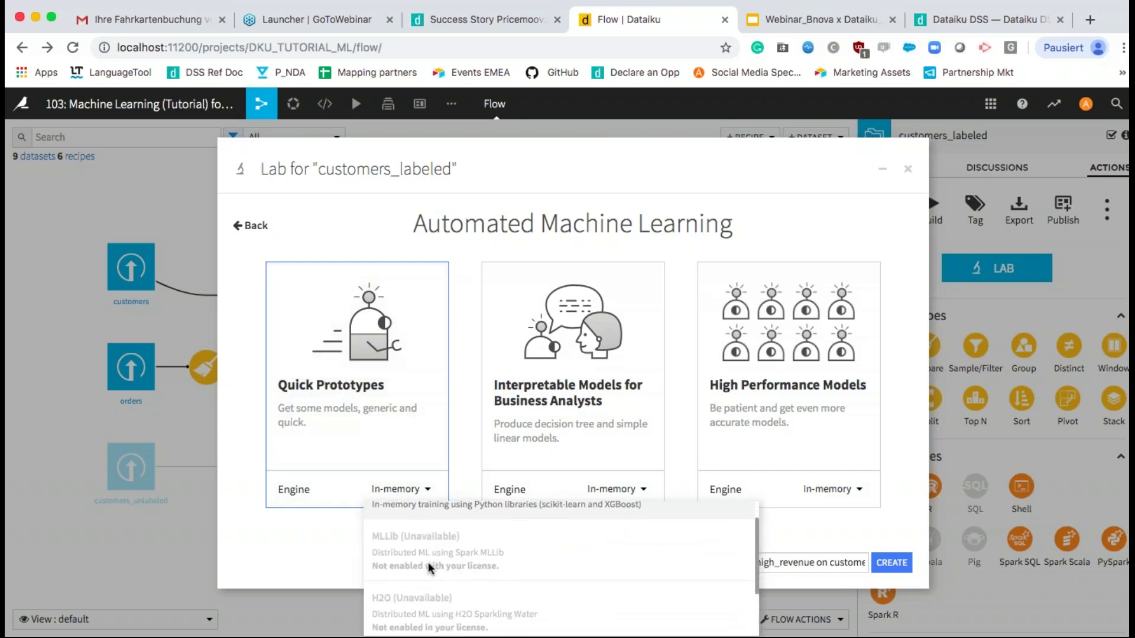
scroll(428, 562, "up", 3)
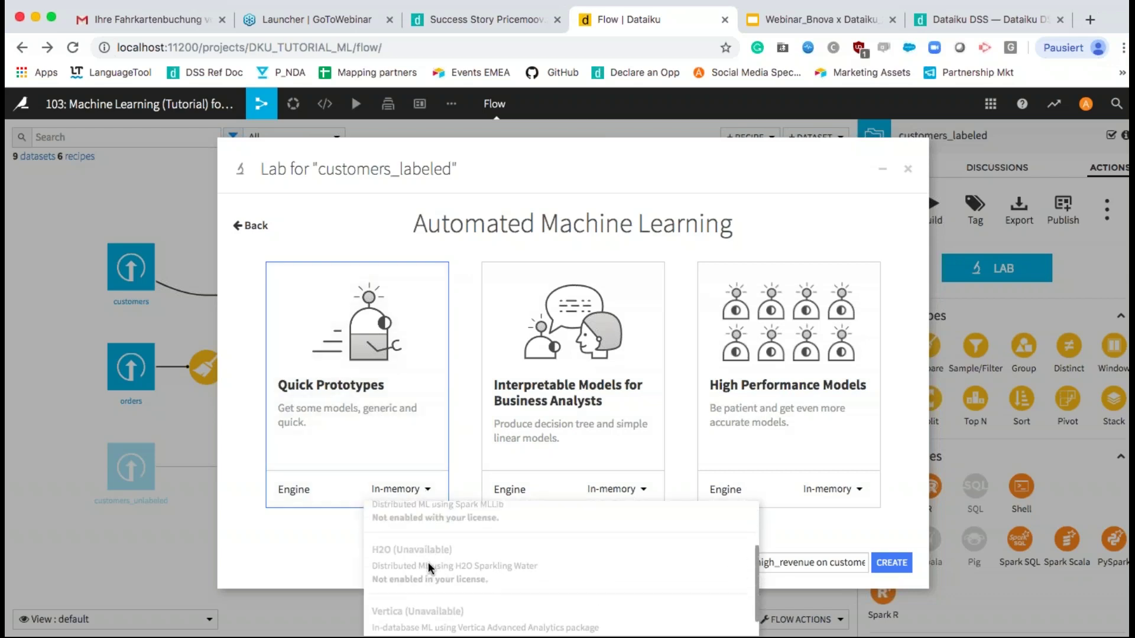
left_click(357, 418)
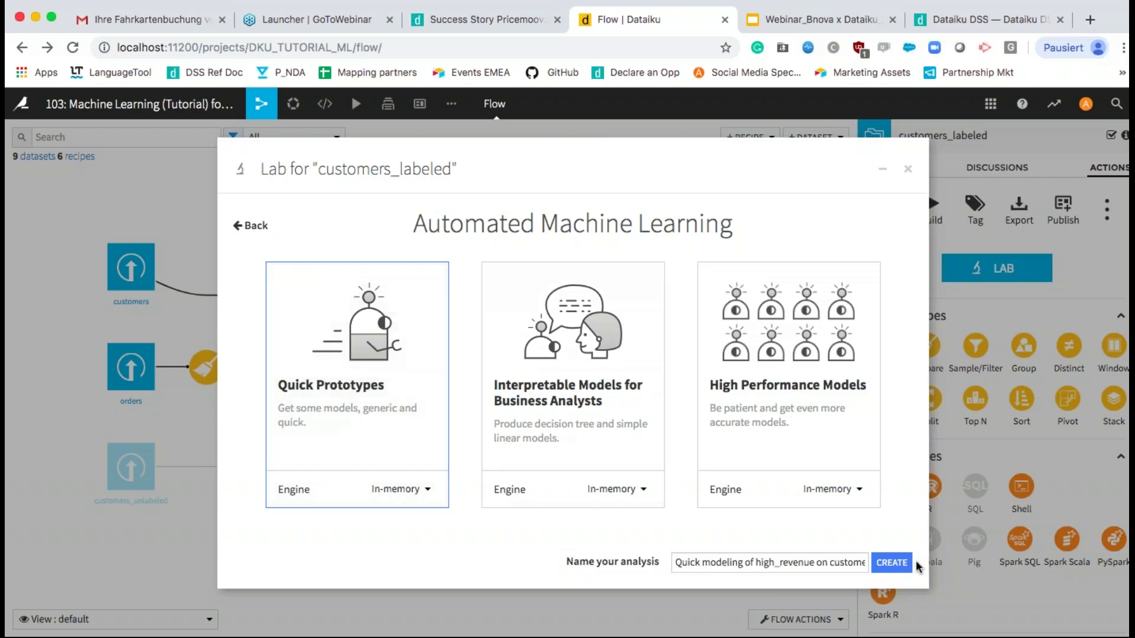
left_click(895, 562)
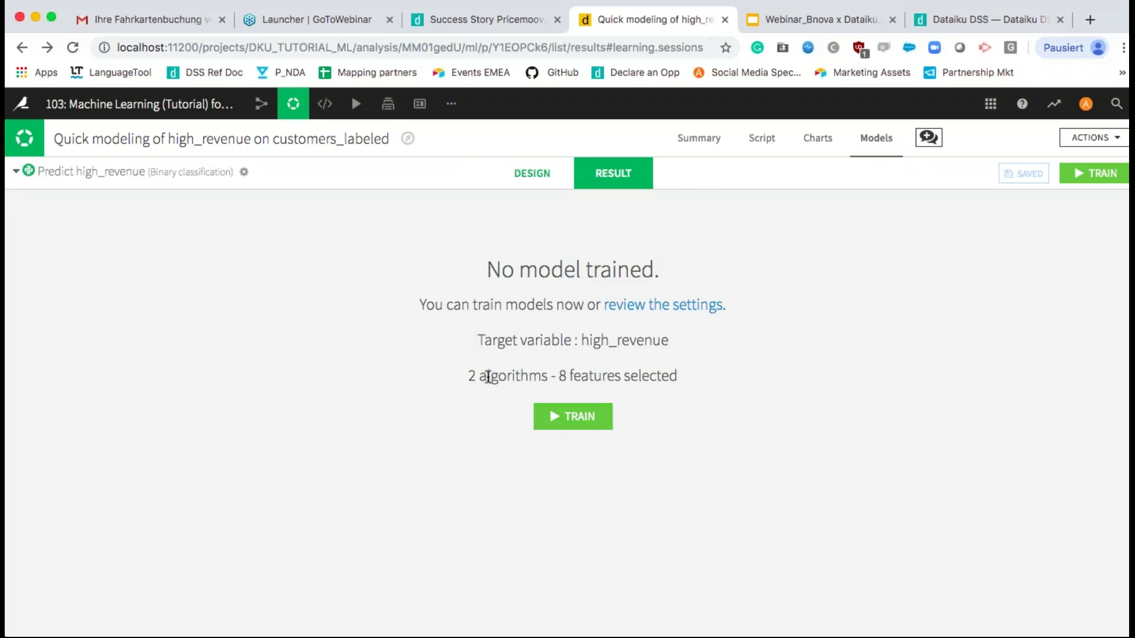
Review the model design's target settings and algorithm list with the Random Forest parameters, and return to the results view.
left_click(516, 174)
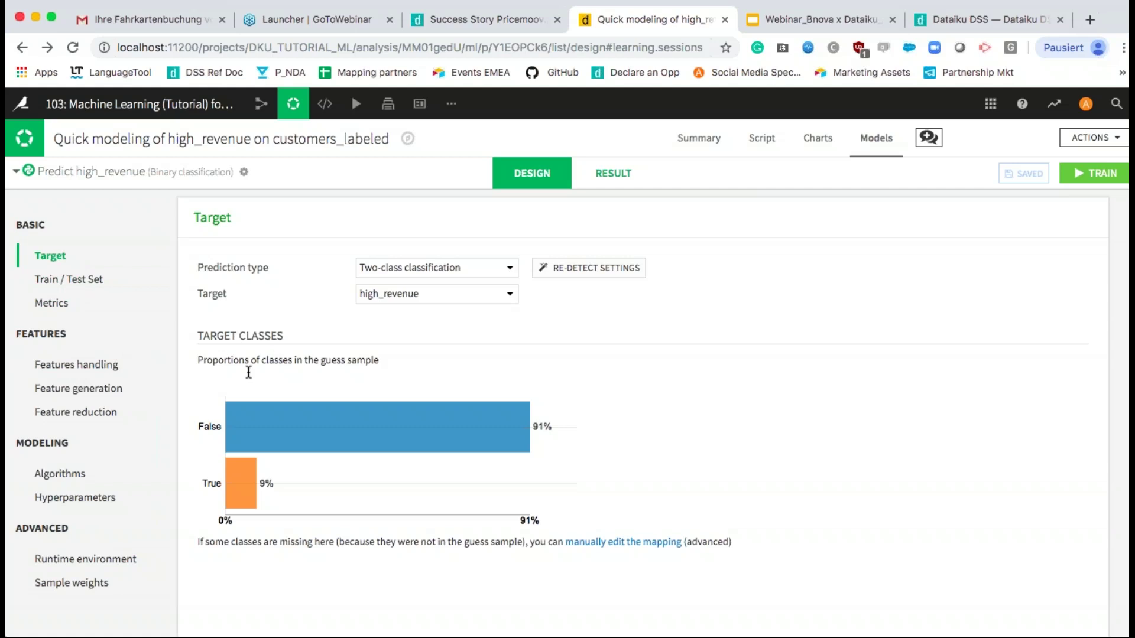
left_click(86, 475)
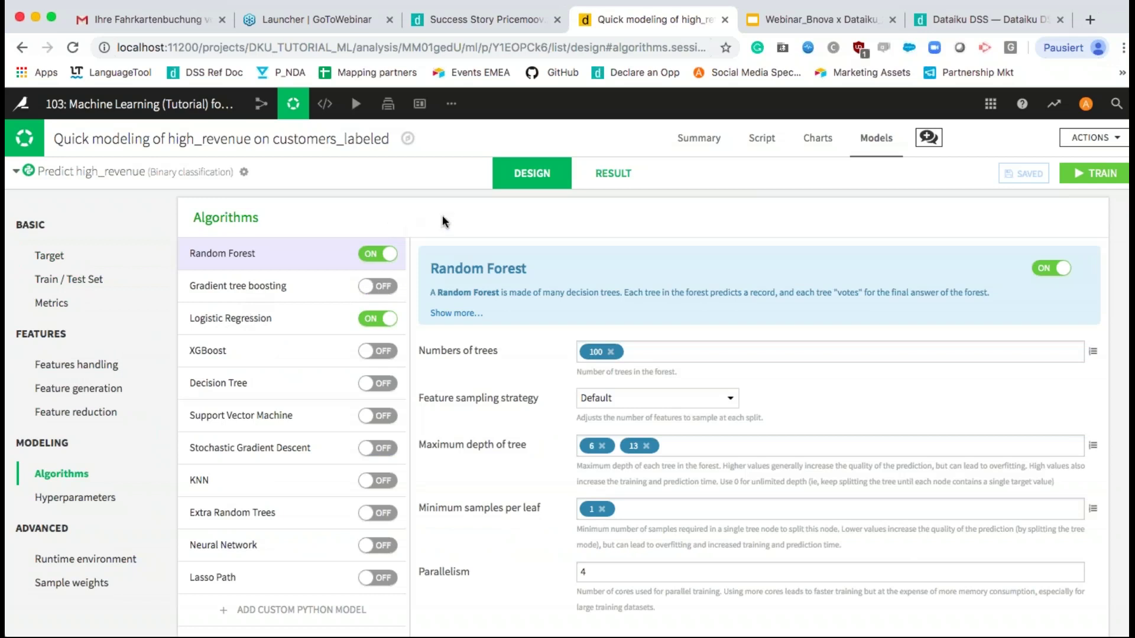
left_click(608, 177)
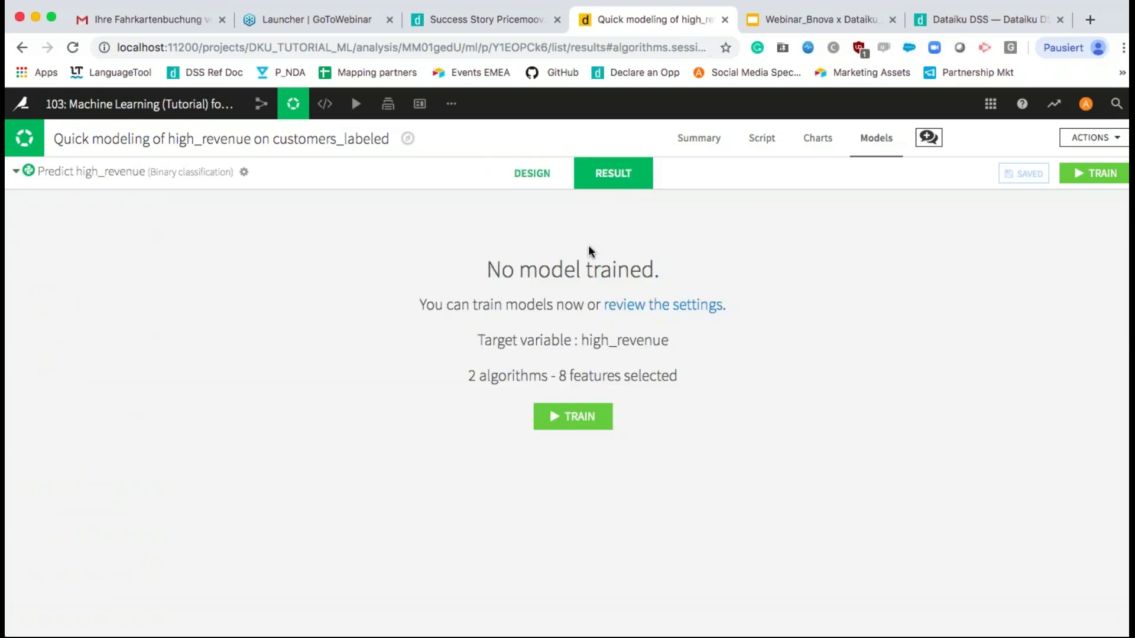
Train the models in a session named BNova with the description "AP t shirt".
left_click(591, 416)
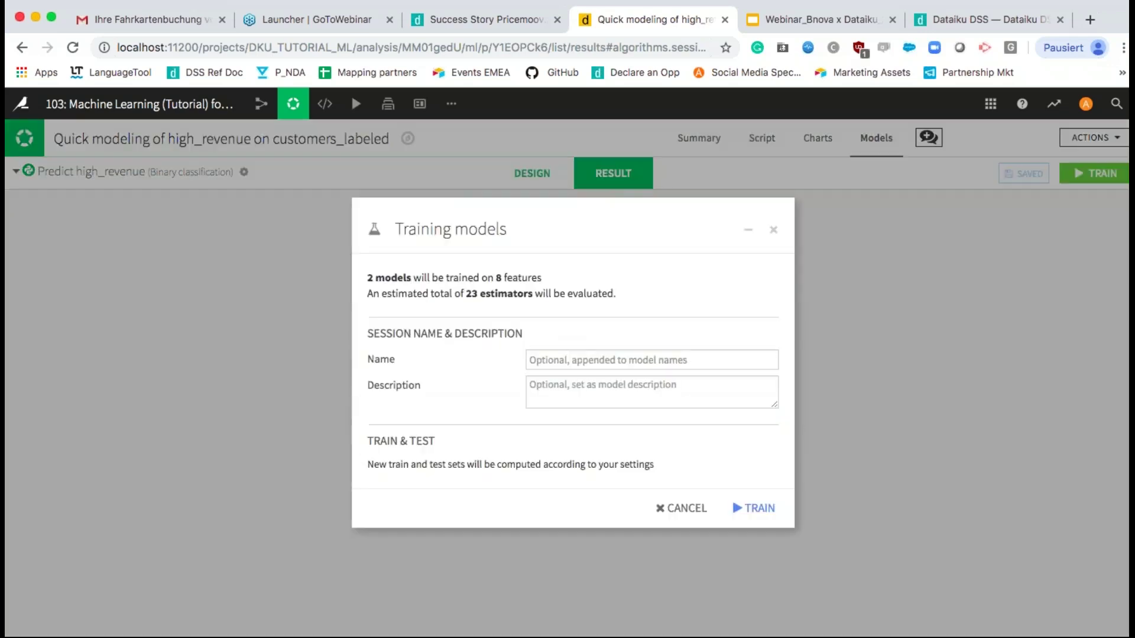
left_click(550, 361)
type("BNova")
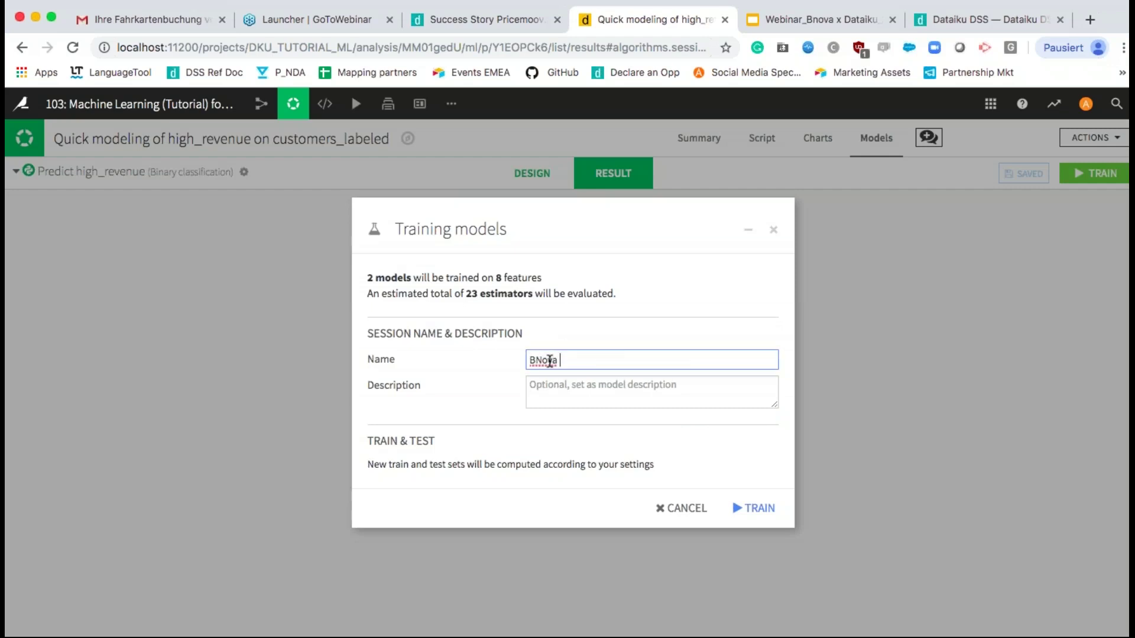
left_click(554, 382)
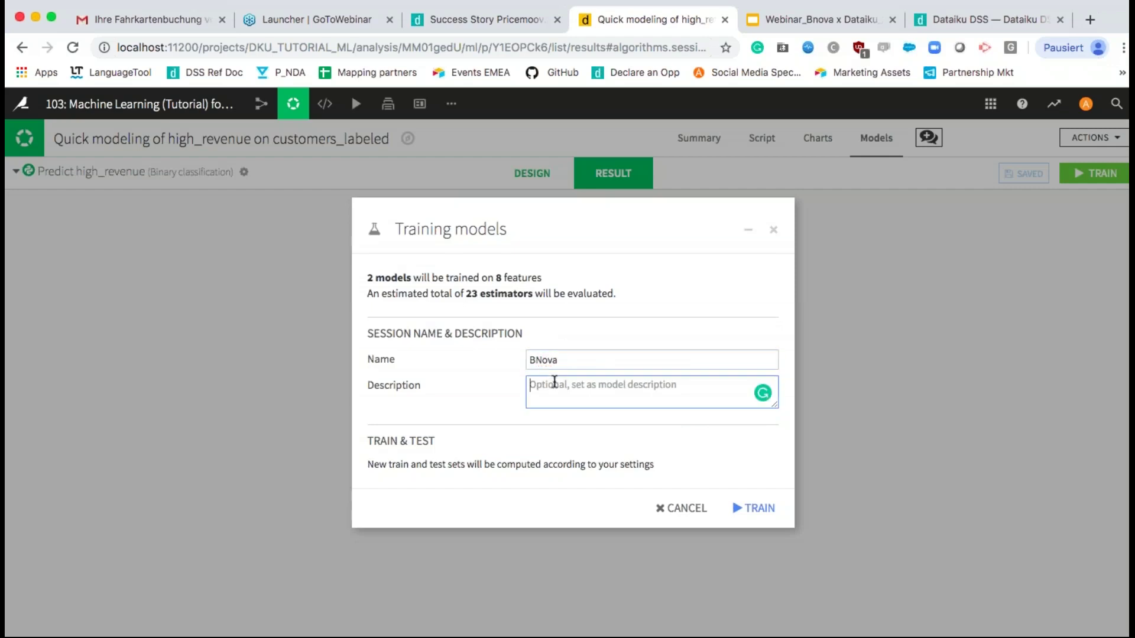
type("AP t shirt")
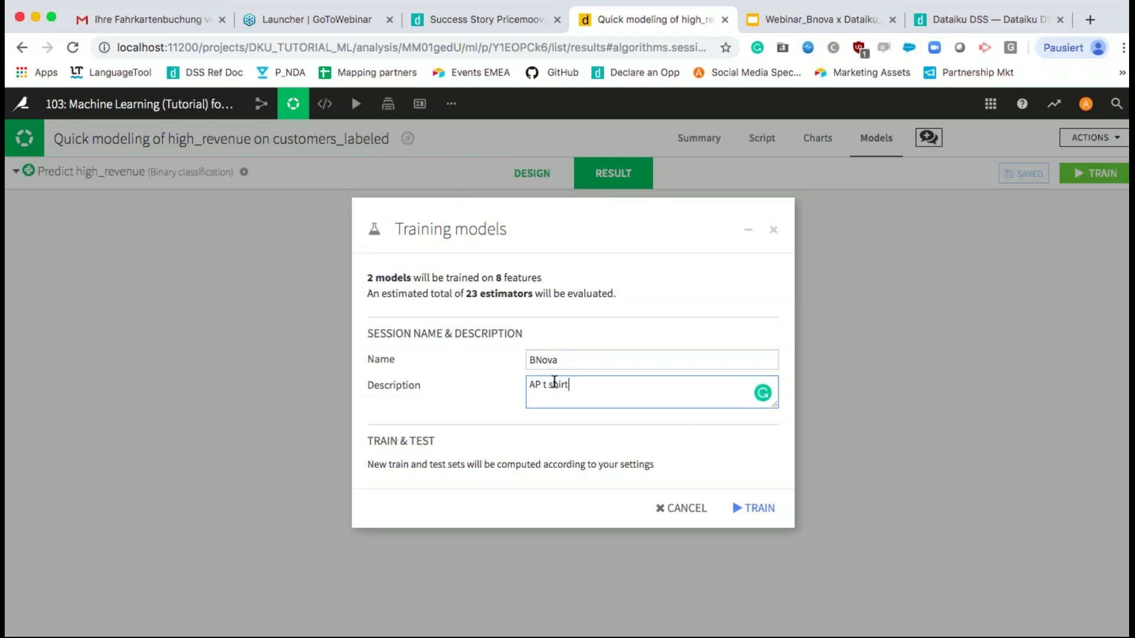
left_click(756, 507)
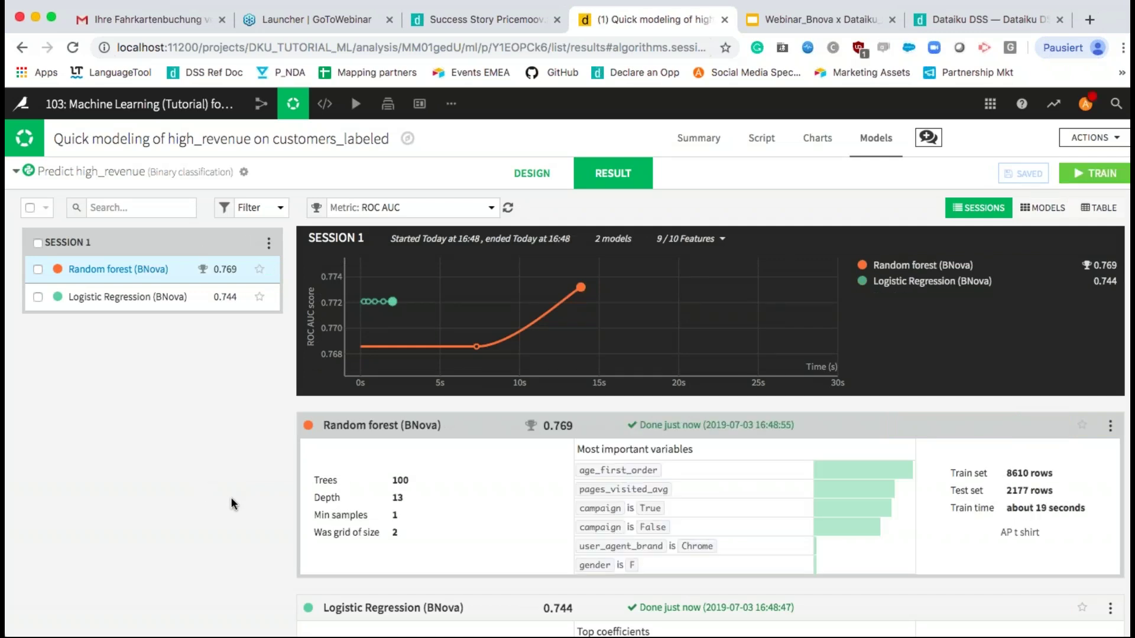
Open the Random forest (BNova) report and examine its ROC AUC summary, decision trees and variables importance.
left_click(391, 426)
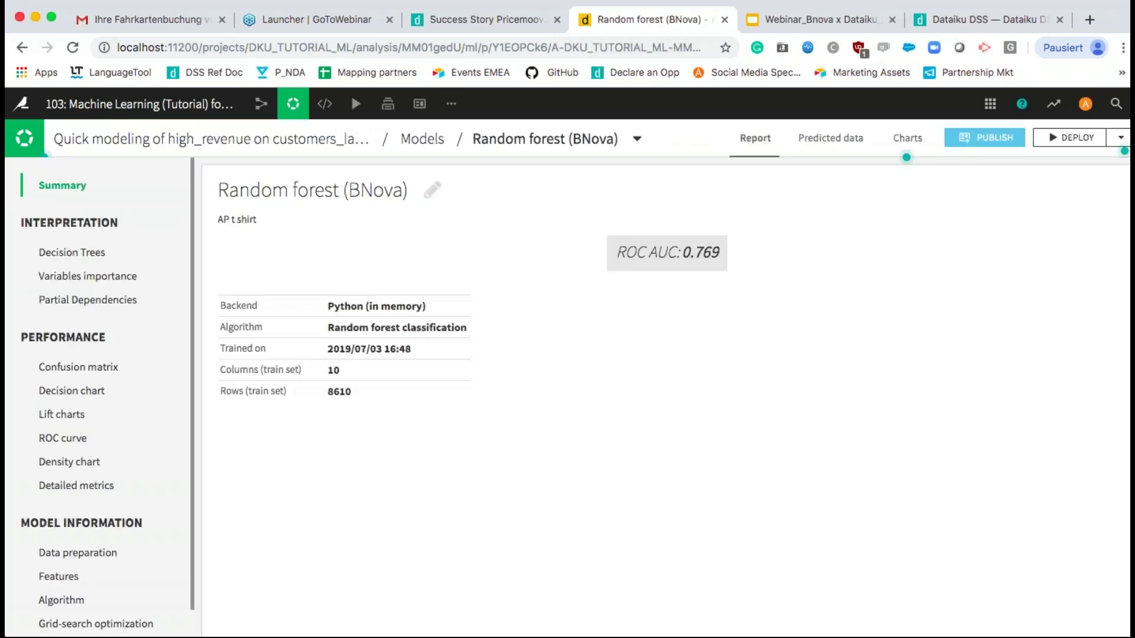
left_click_drag(694, 251, 723, 258)
left_click(95, 254)
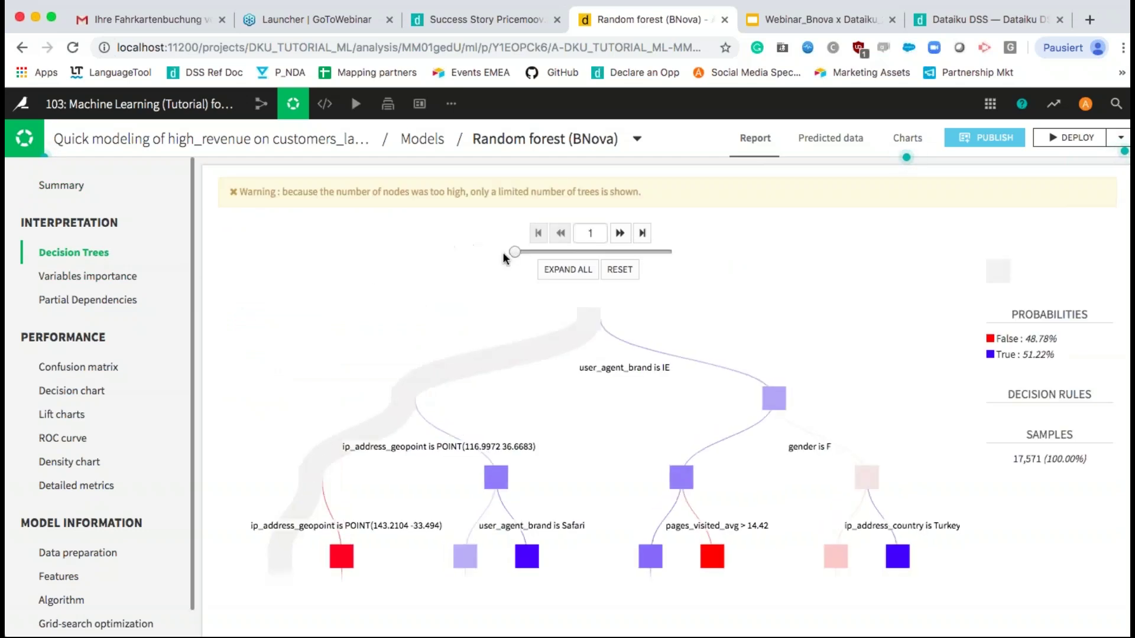
left_click(94, 278)
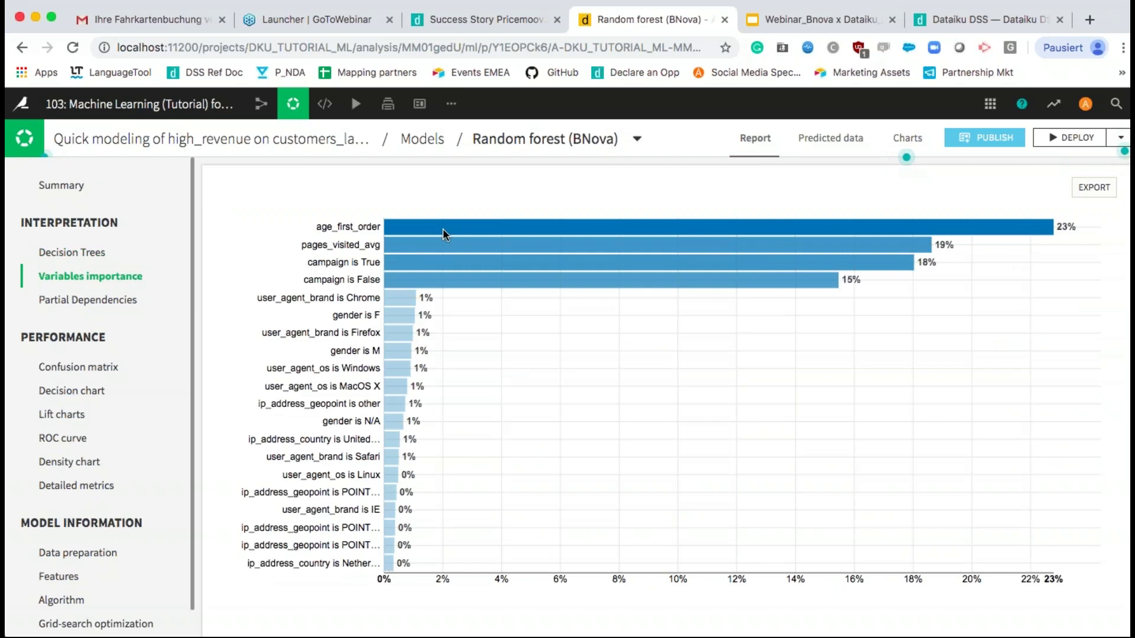
Examine the random forest's confusion matrix with its description and performance metrics, and return to the project's summary page.
left_click(74, 371)
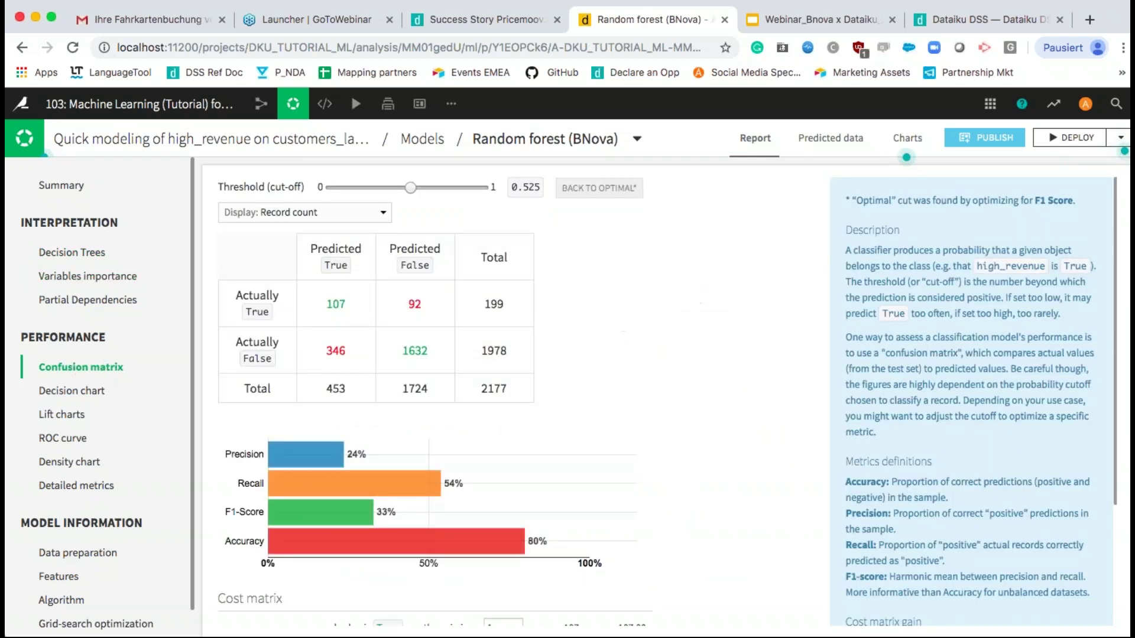
left_click_drag(853, 230, 930, 397)
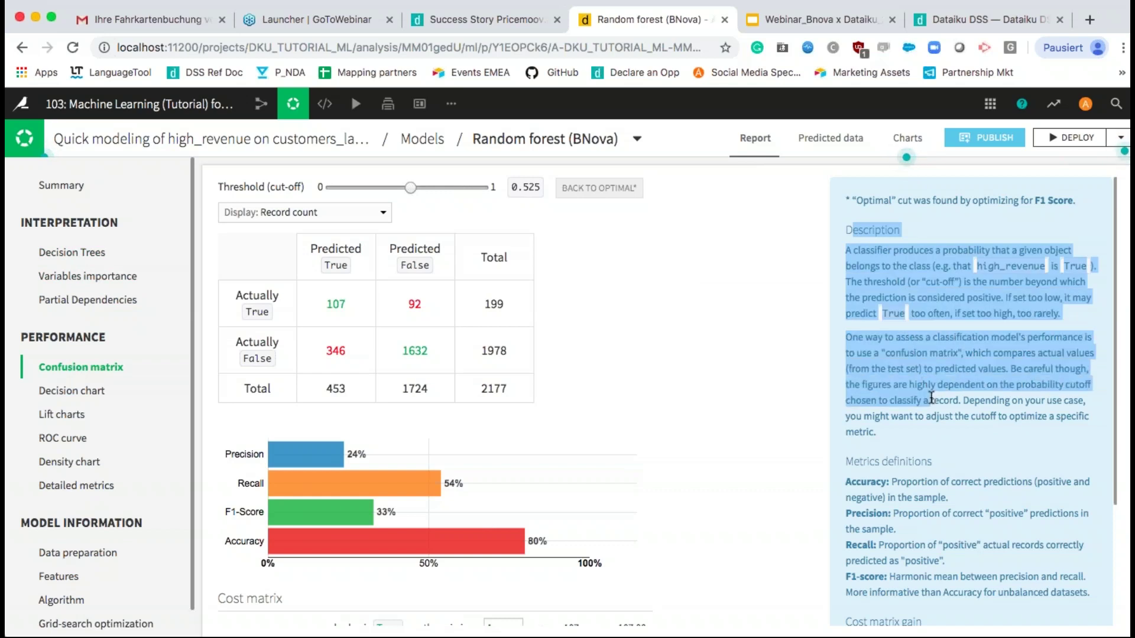
left_click(799, 362)
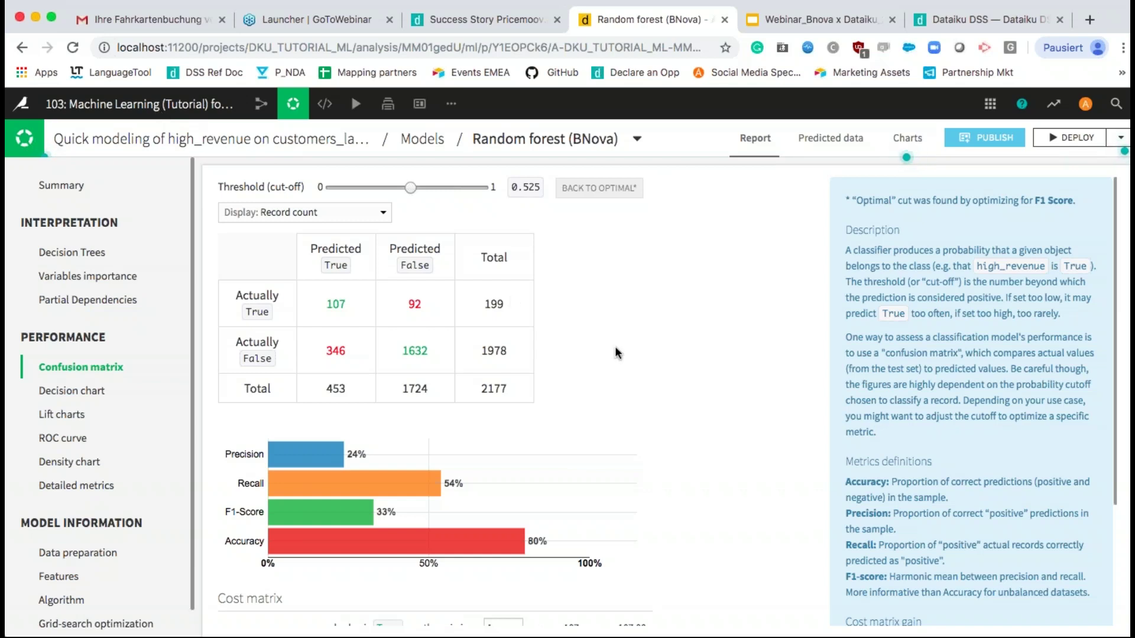
scroll(615, 345, "down", 1)
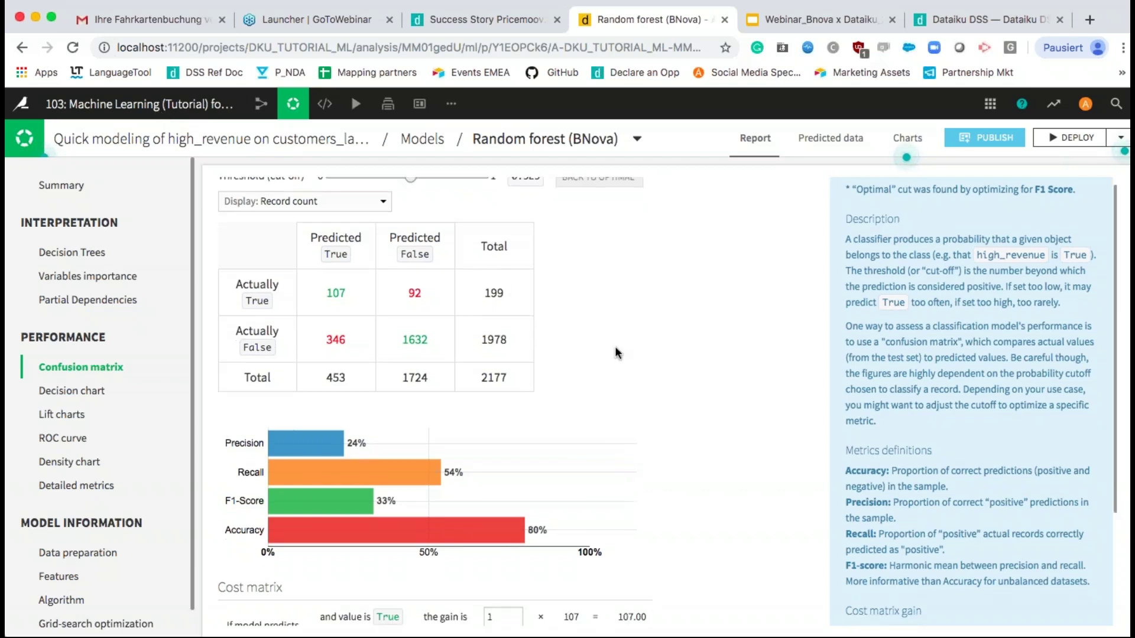
left_click(155, 107)
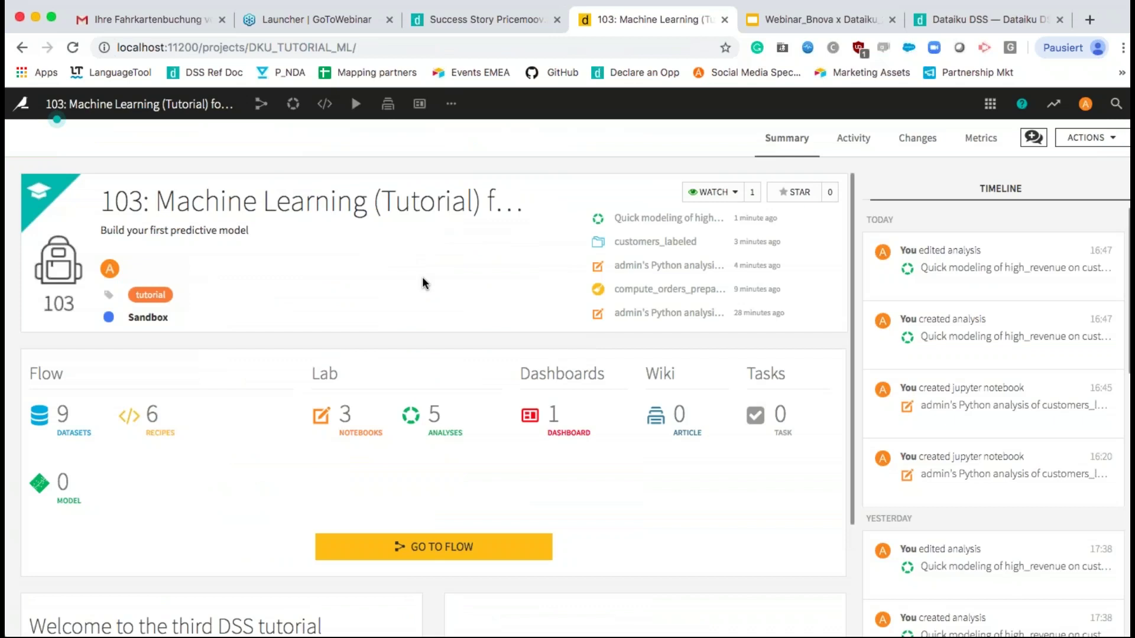